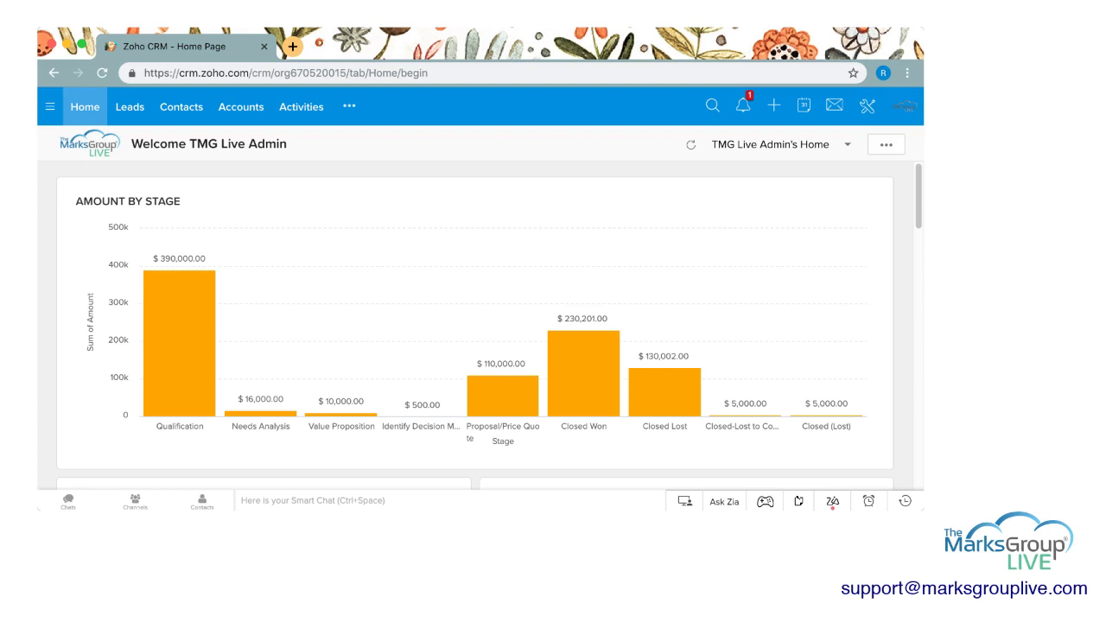
- Open the mail merge templates in the CRM's customization setup
left_click(868, 107)
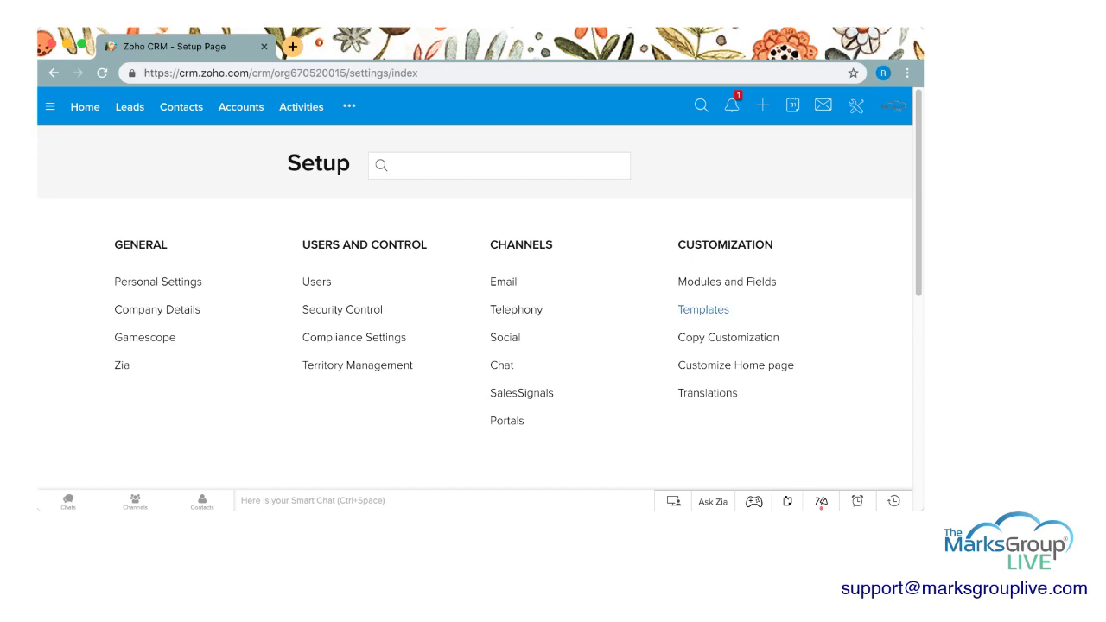
left_click(703, 309)
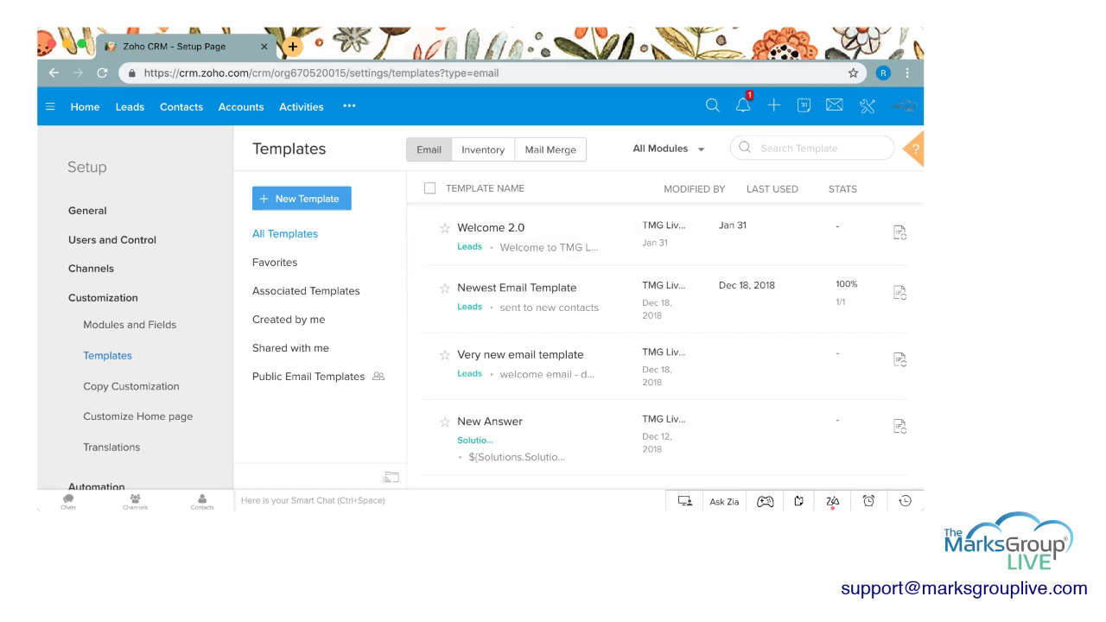
left_click(550, 151)
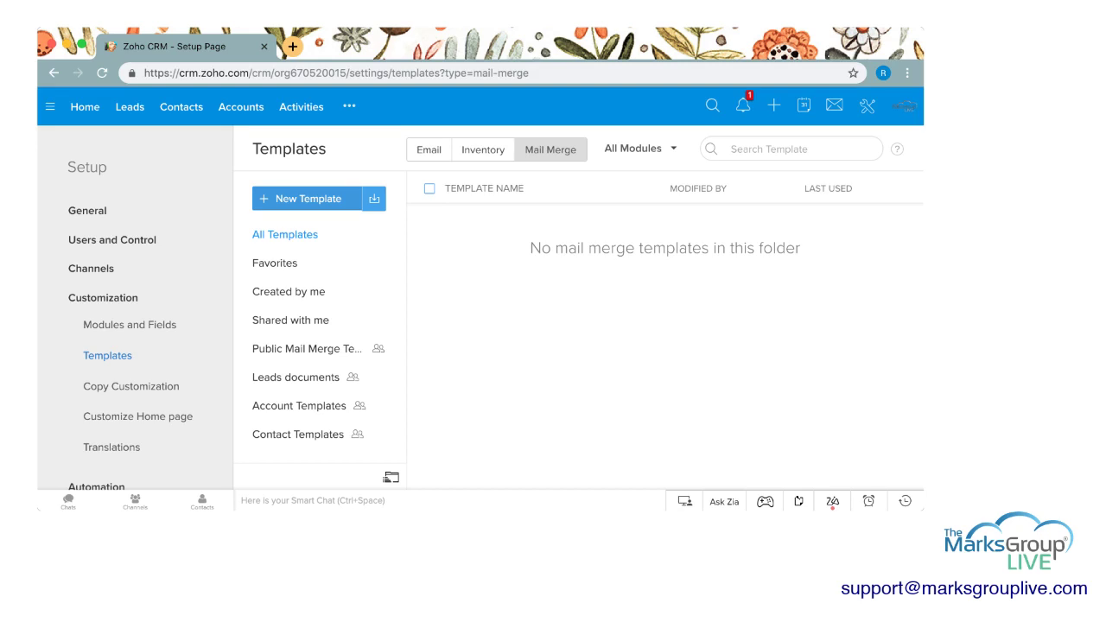
- Start a new mail merge template based on the Leads module
left_click(308, 199)
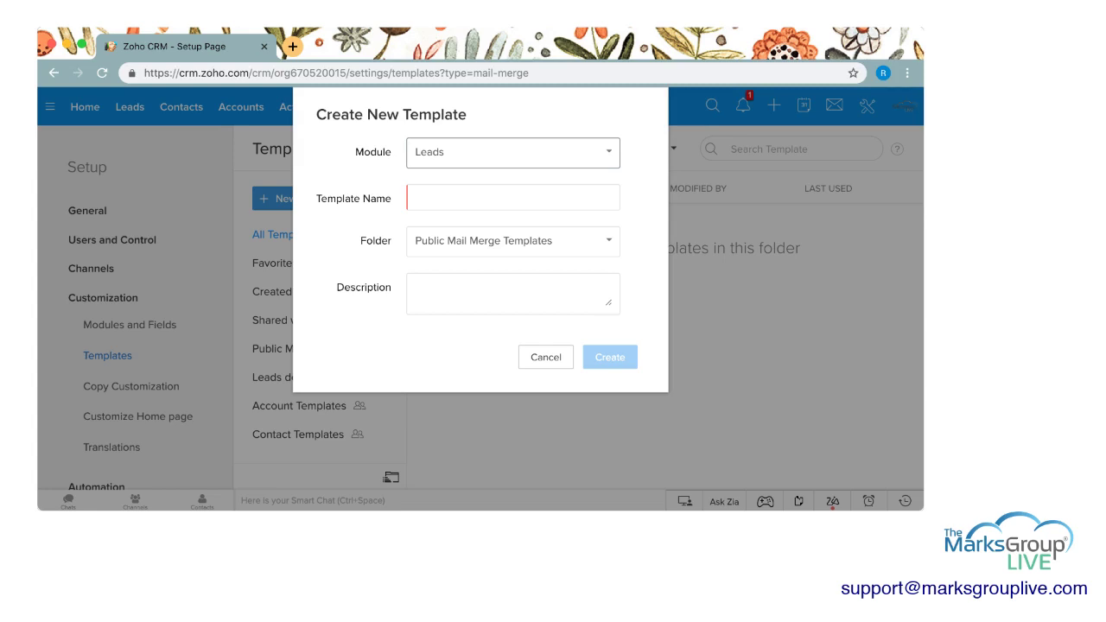
left_click(513, 152)
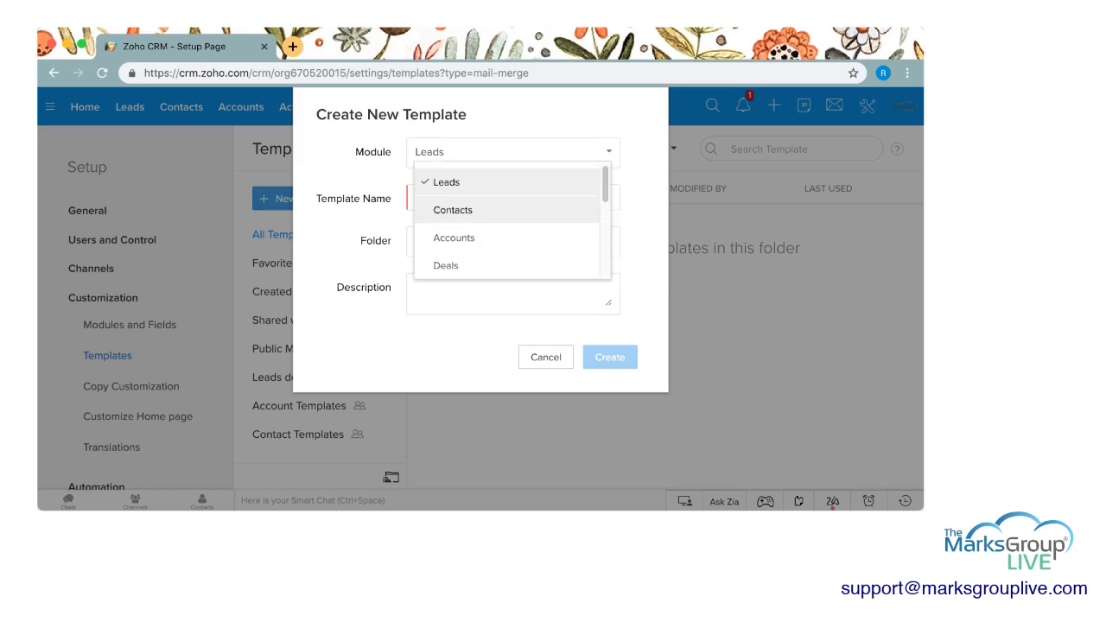
scroll(507, 220, "down", 5)
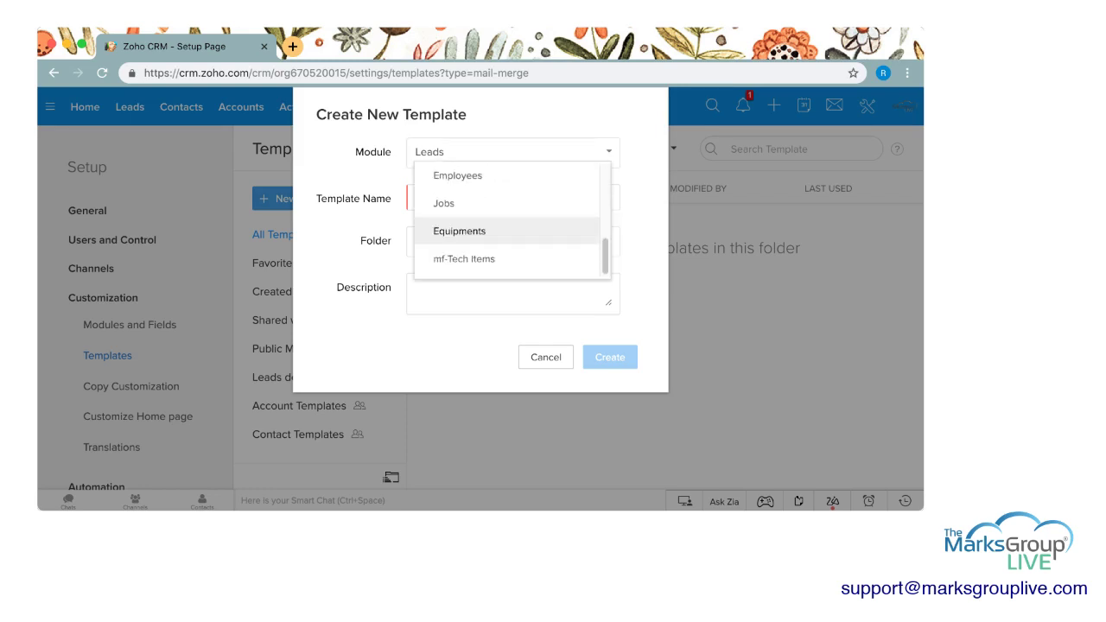
scroll(507, 226, "up", 5)
scroll(507, 216, "down", 1)
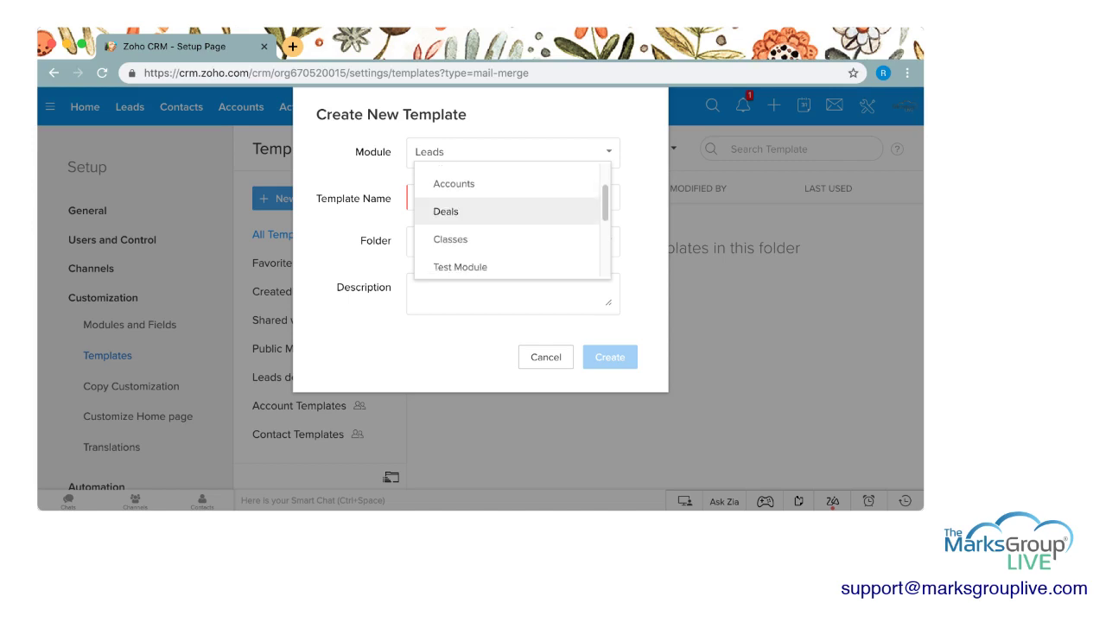
scroll(507, 220, "down", 4)
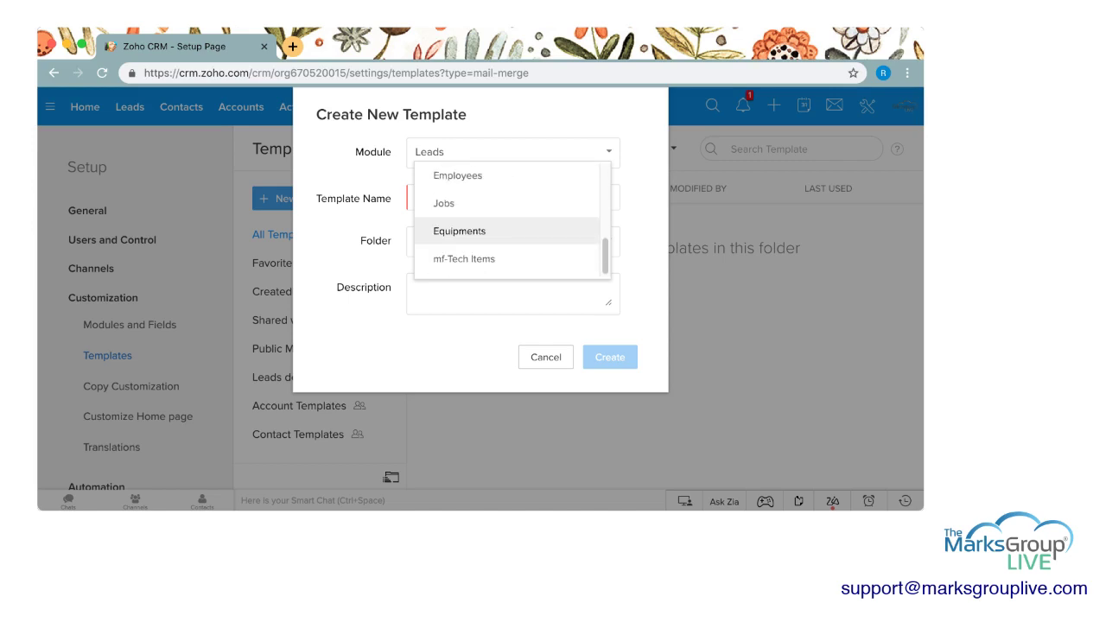
scroll(507, 226, "up", 5)
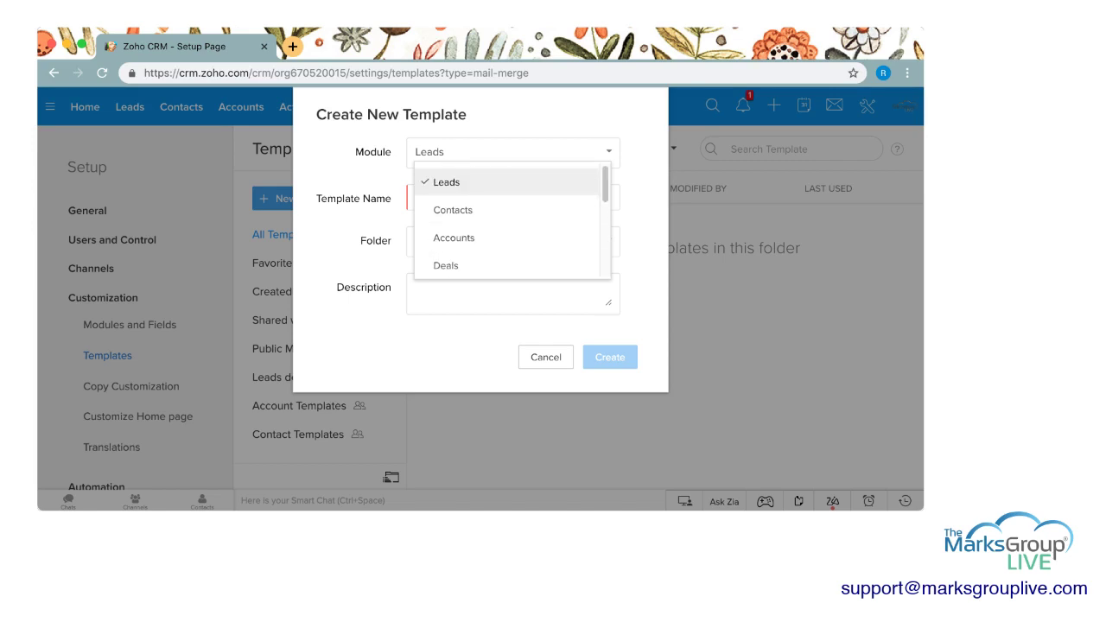
left_click(475, 182)
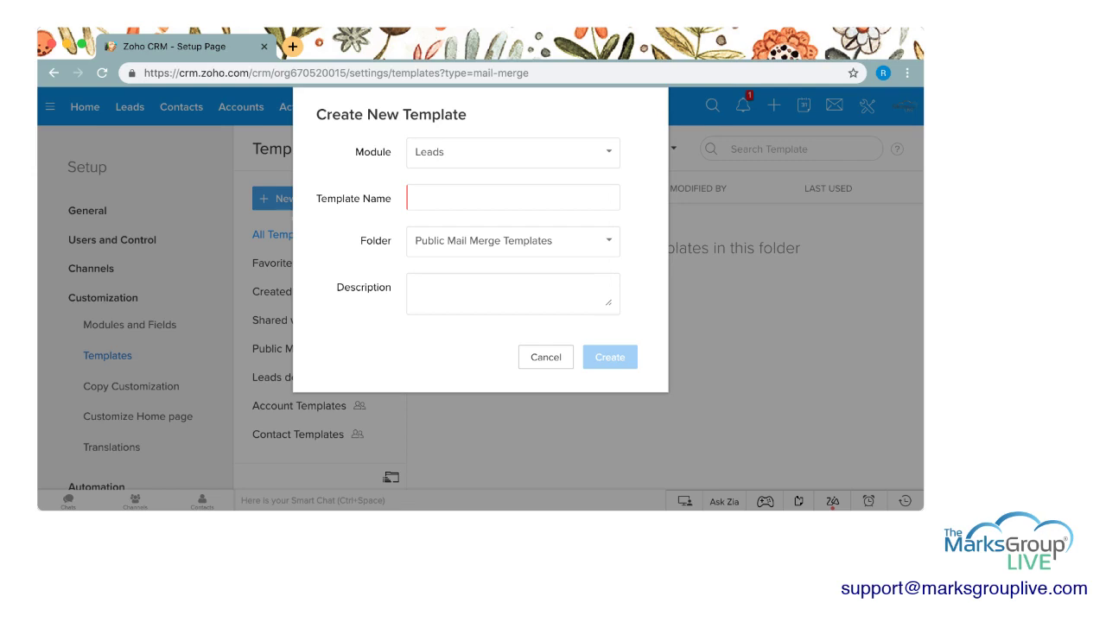
- Create the template as "Test Welcome Letter" in the Public Mail Merge Templates folder with the description "Test test test."
left_click(513, 198)
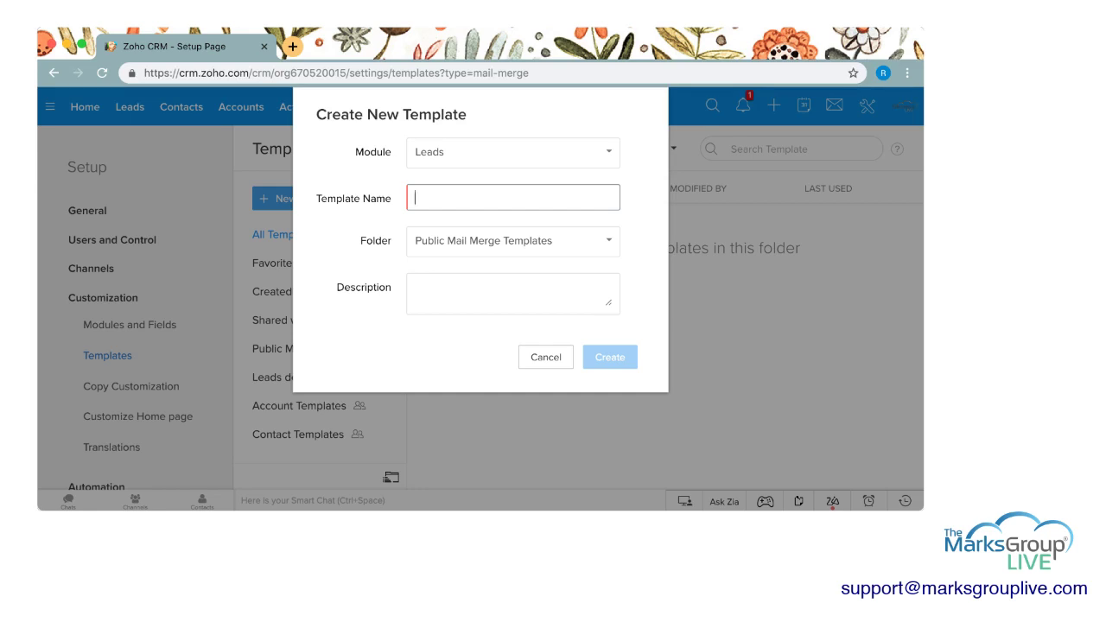
type("Test Welcome Letter")
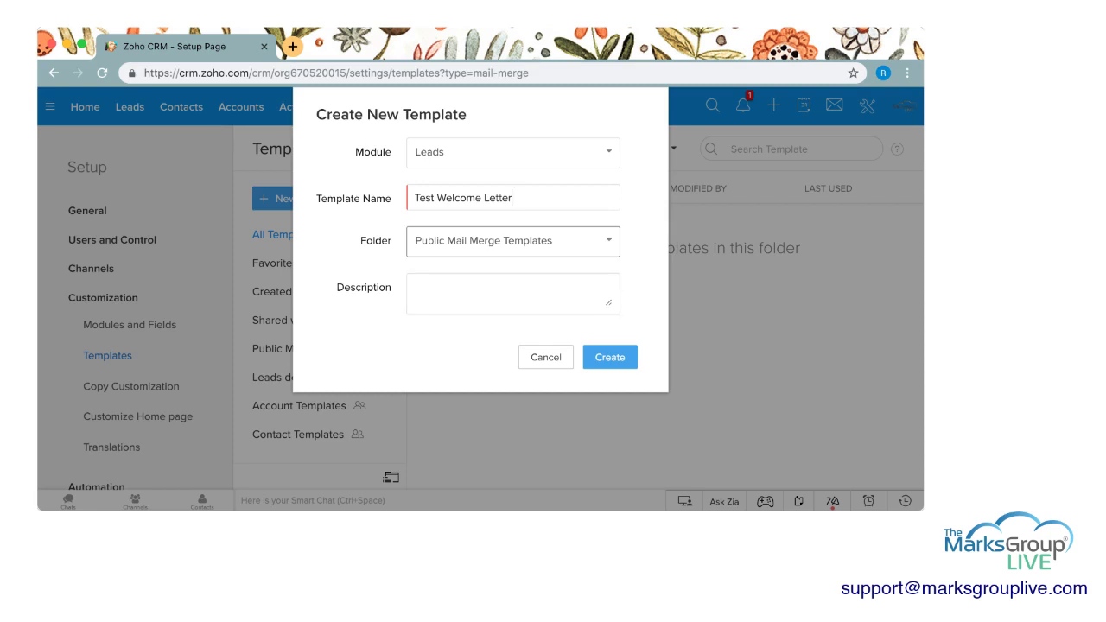
left_click(514, 242)
scroll(506, 296, "down", 1)
scroll(507, 298, "up", 1)
scroll(507, 298, "down", 1)
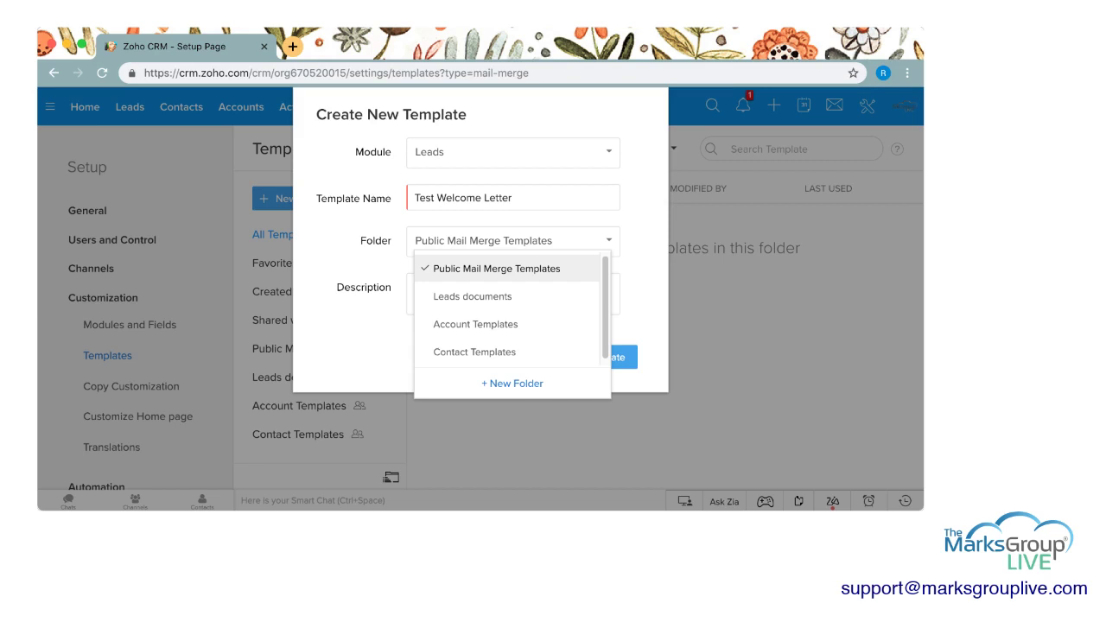
left_click(497, 268)
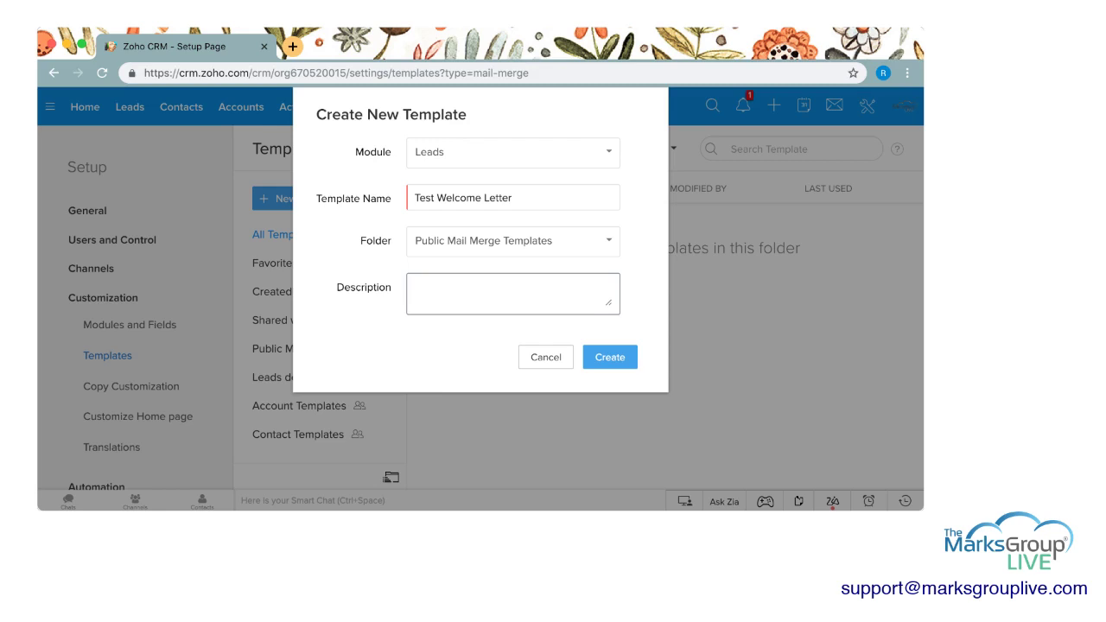
left_click(512, 293)
type("Test test test.")
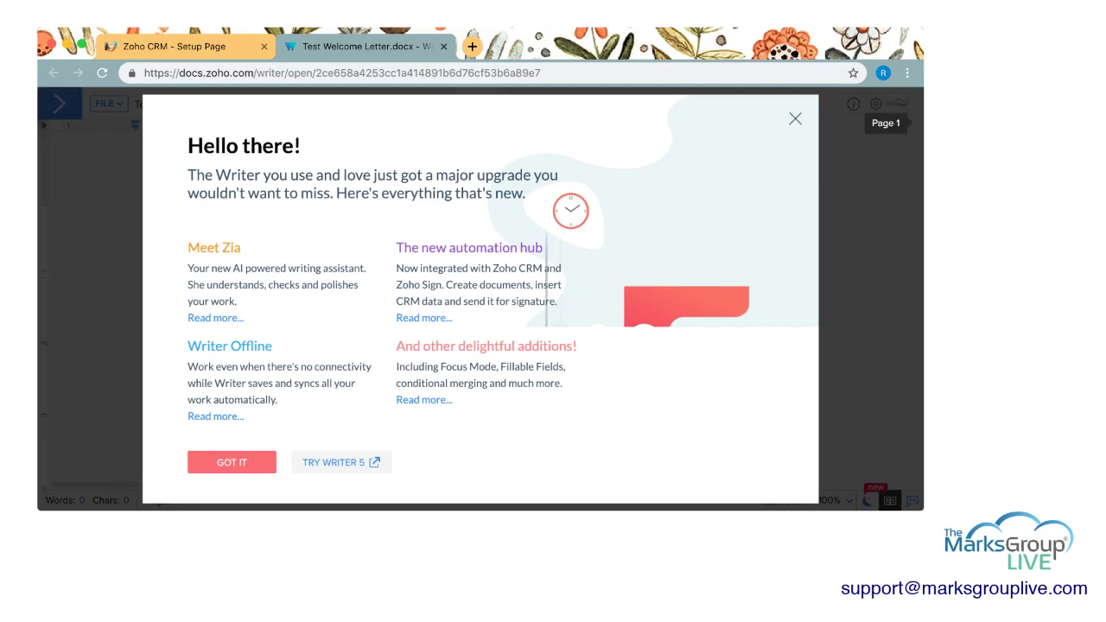
- Dismiss the Writer upgrade introduction and enter the body text "Test test test test test." in the blank letter
key("Escape")
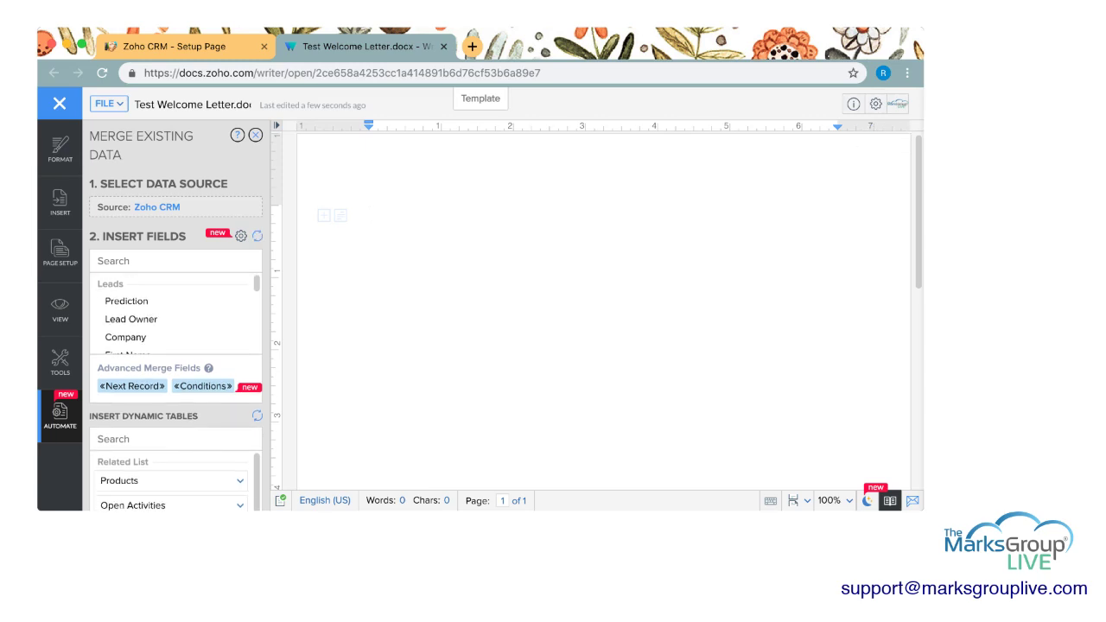
type("Test test test test test")
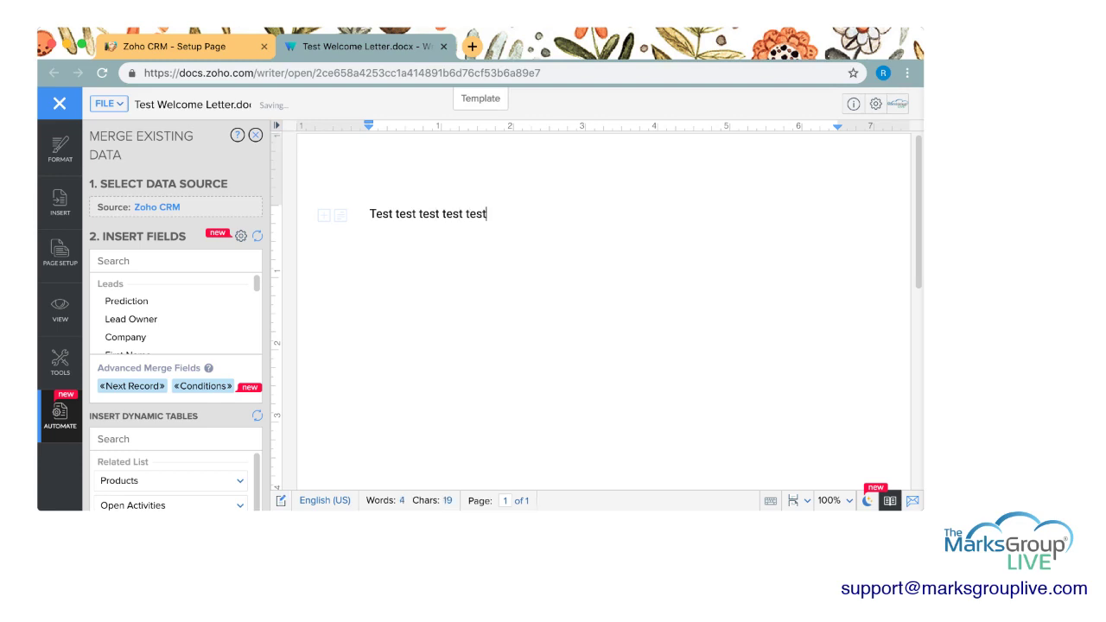
type(".")
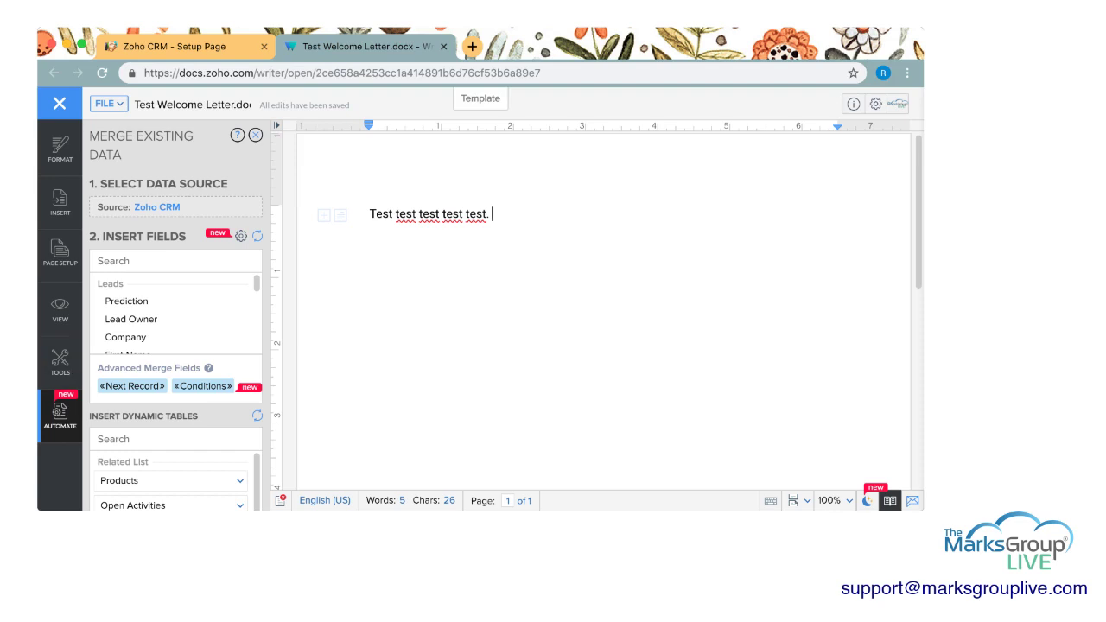
- Open the document merge options for merging with existing data
scroll(175, 315, "down", 2)
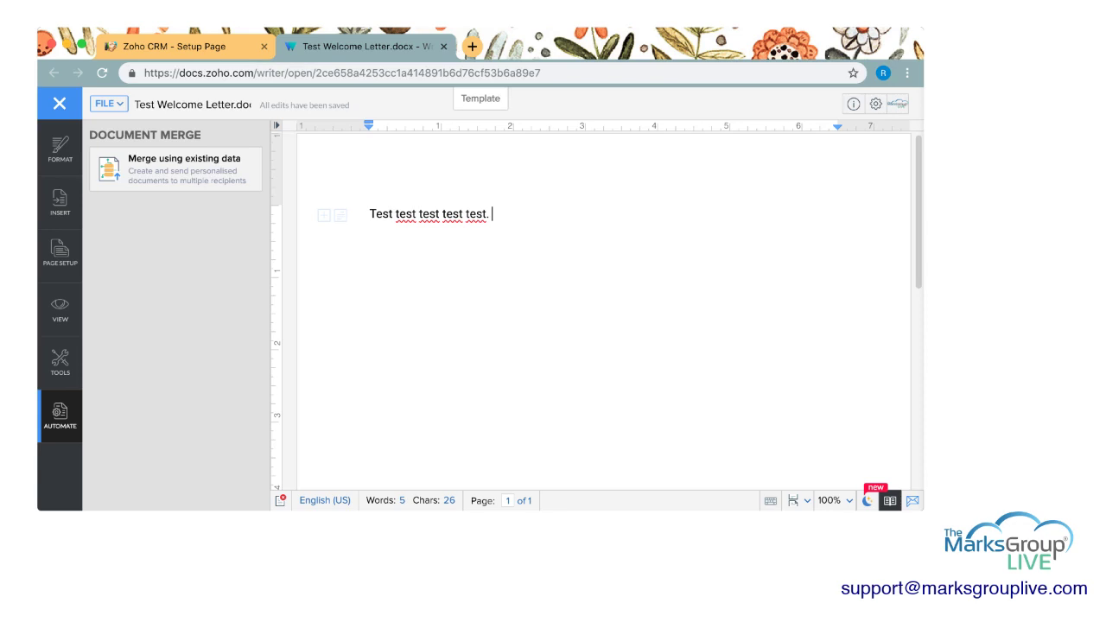
left_click(59, 363)
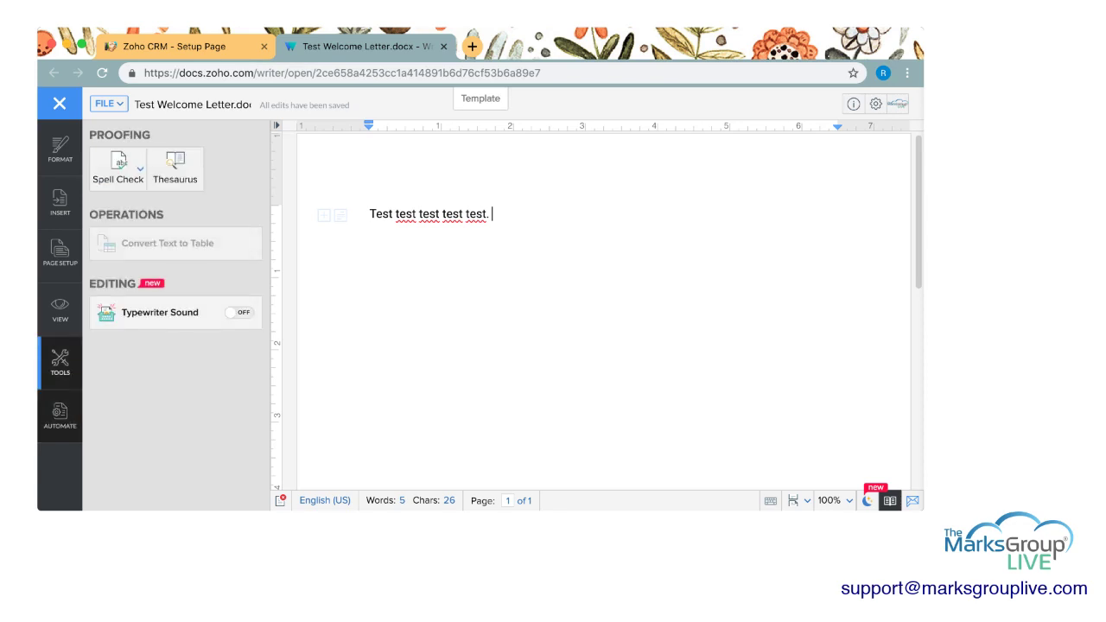
left_click(60, 416)
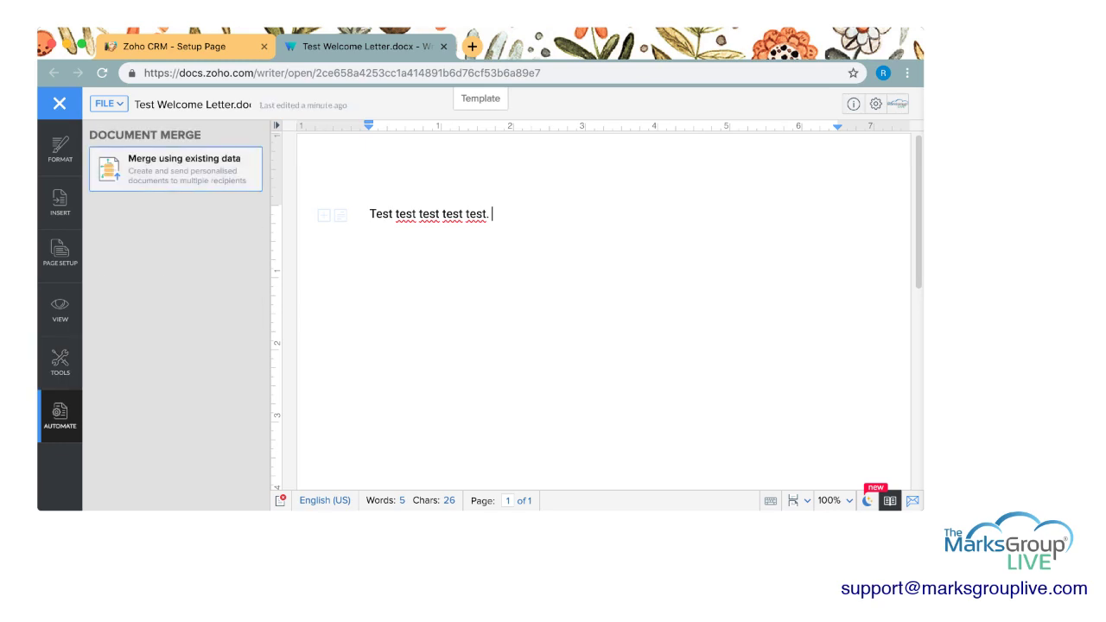
left_click(175, 169)
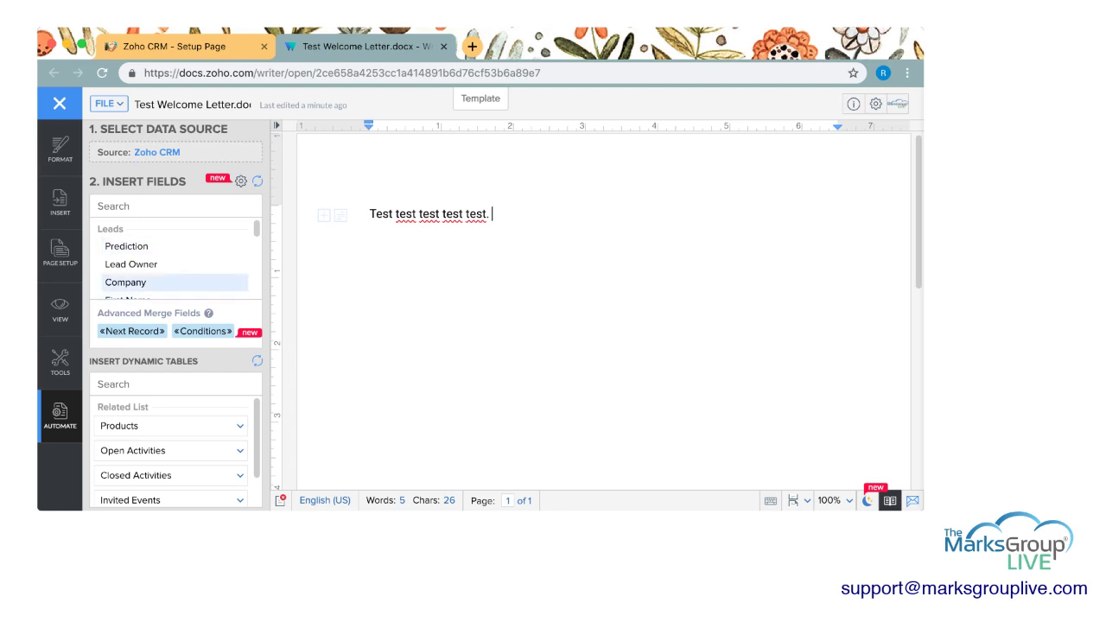
- Insert the Leads First Name and Last Name merge fields after the test sentence
scroll(173, 259, "down", 3)
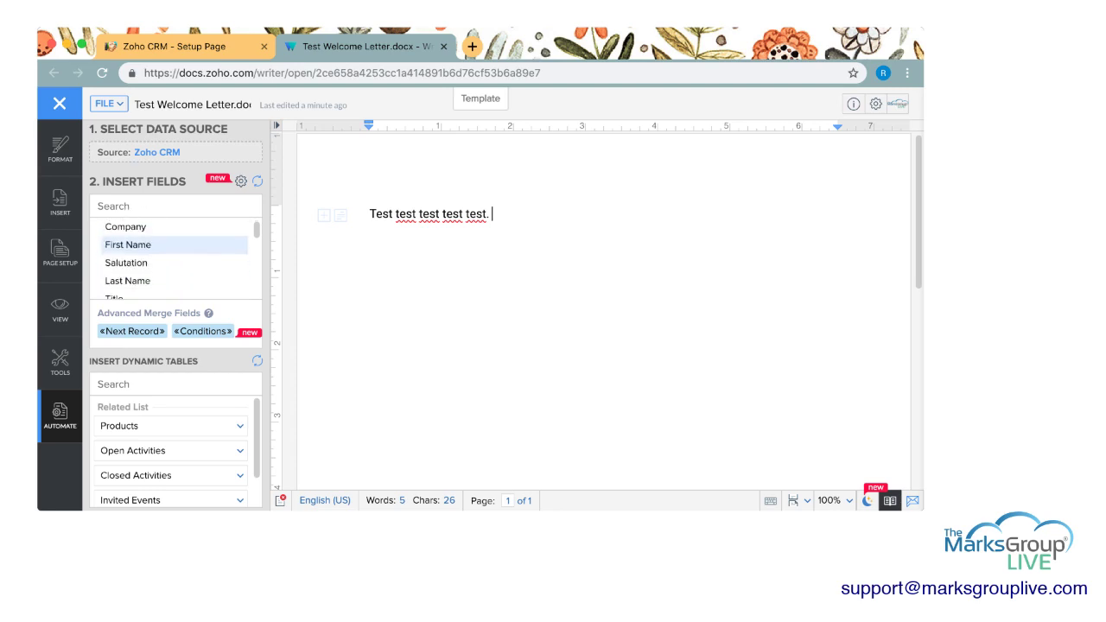
scroll(173, 259, "down", 5)
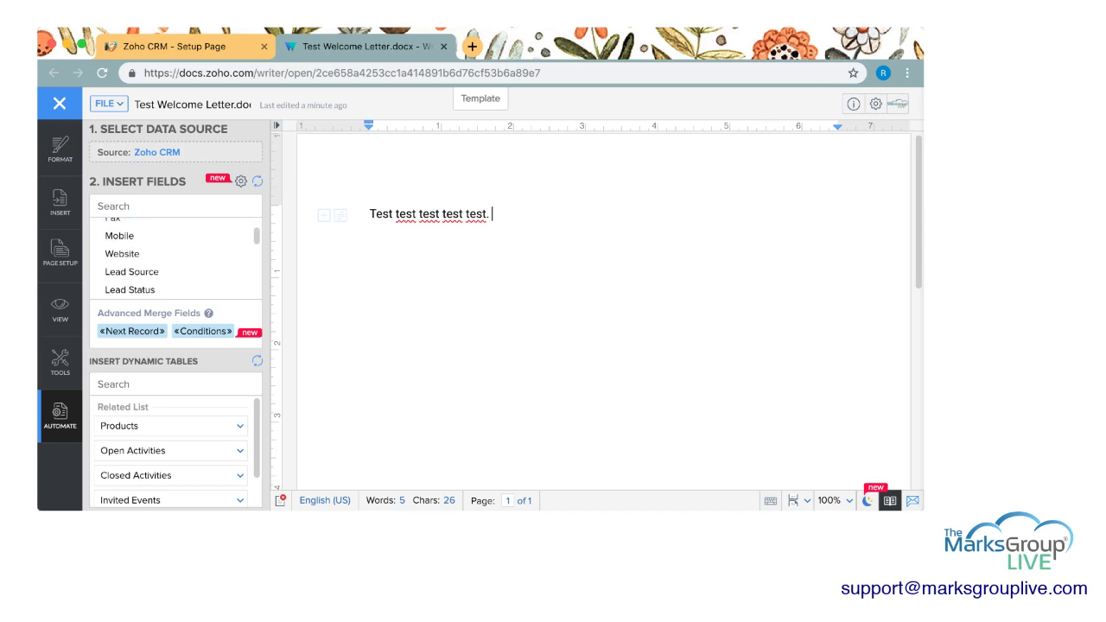
scroll(172, 255, "down", 5)
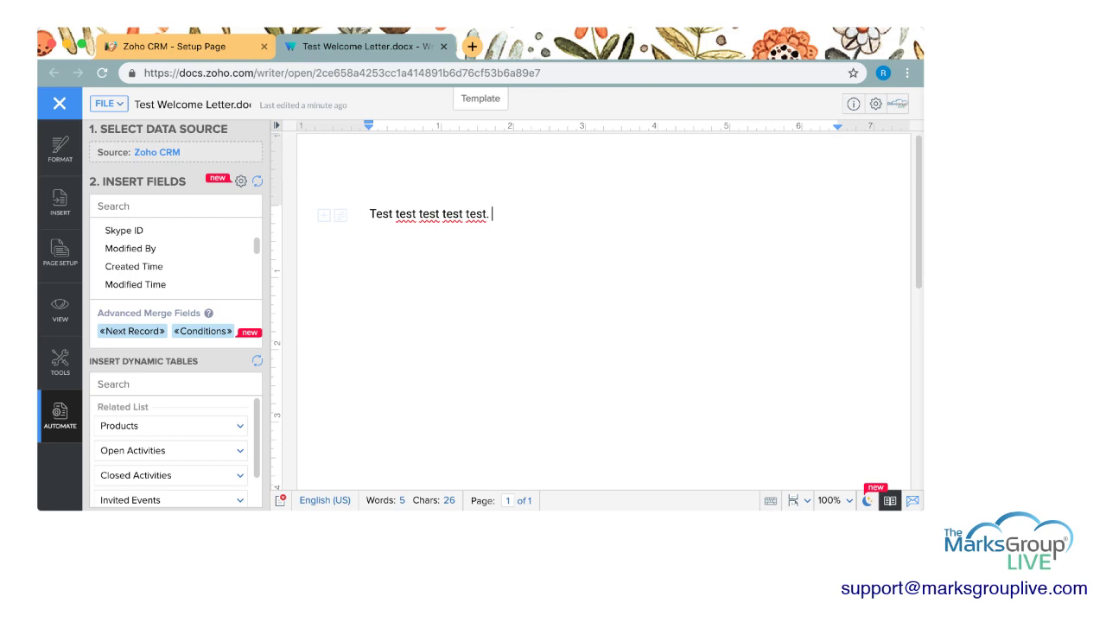
scroll(173, 255, "down", 6)
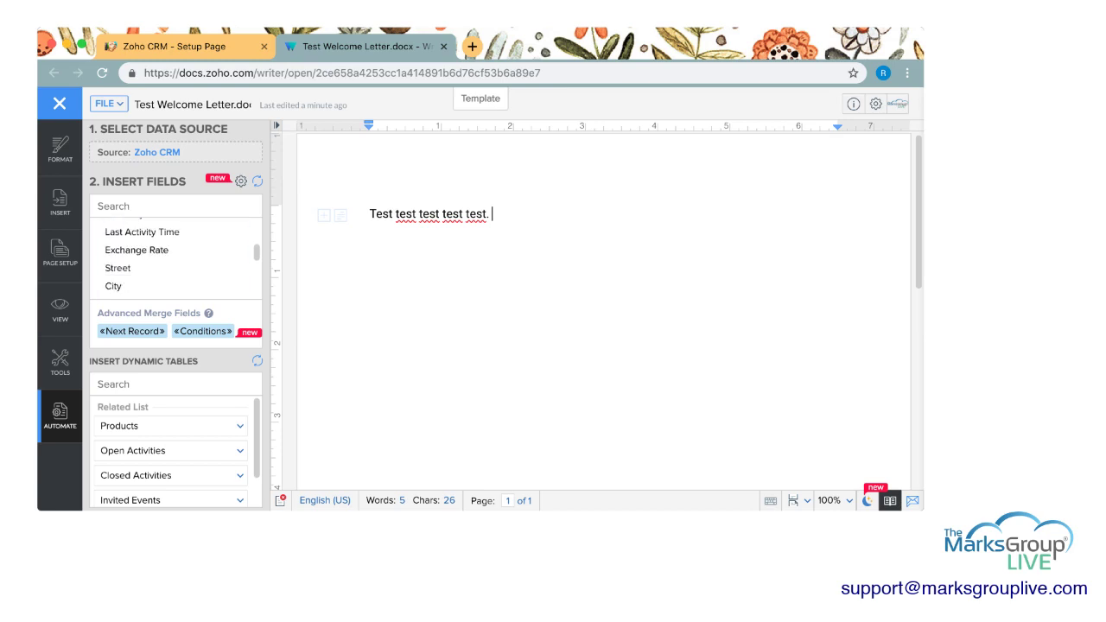
scroll(173, 255, "up", 5)
scroll(173, 255, "up", 5)
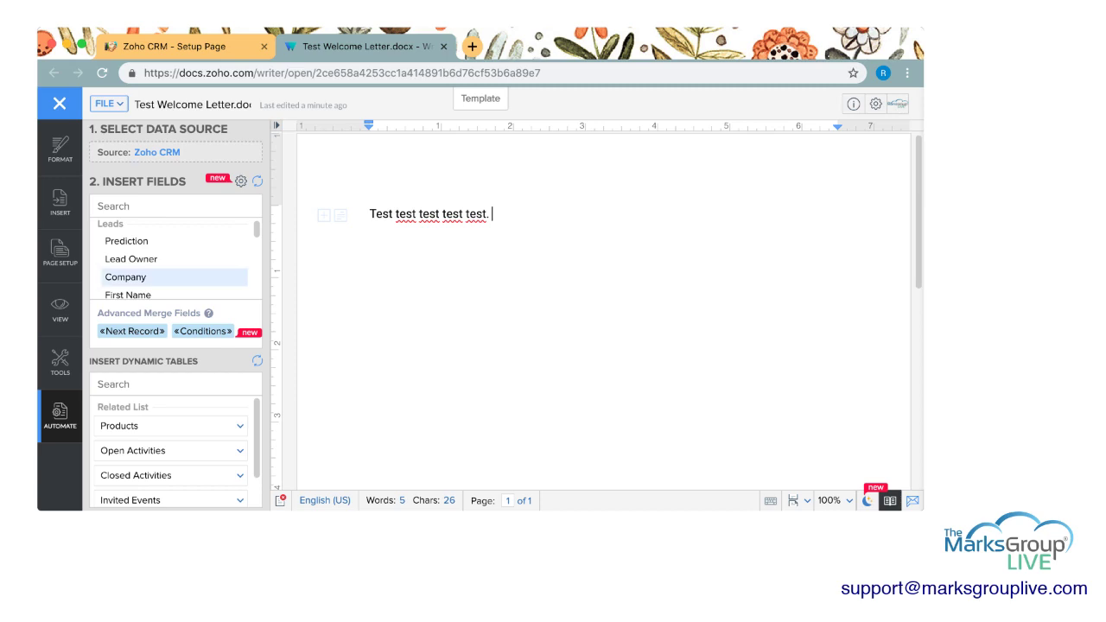
scroll(130, 275, "down", 1)
left_click(129, 272)
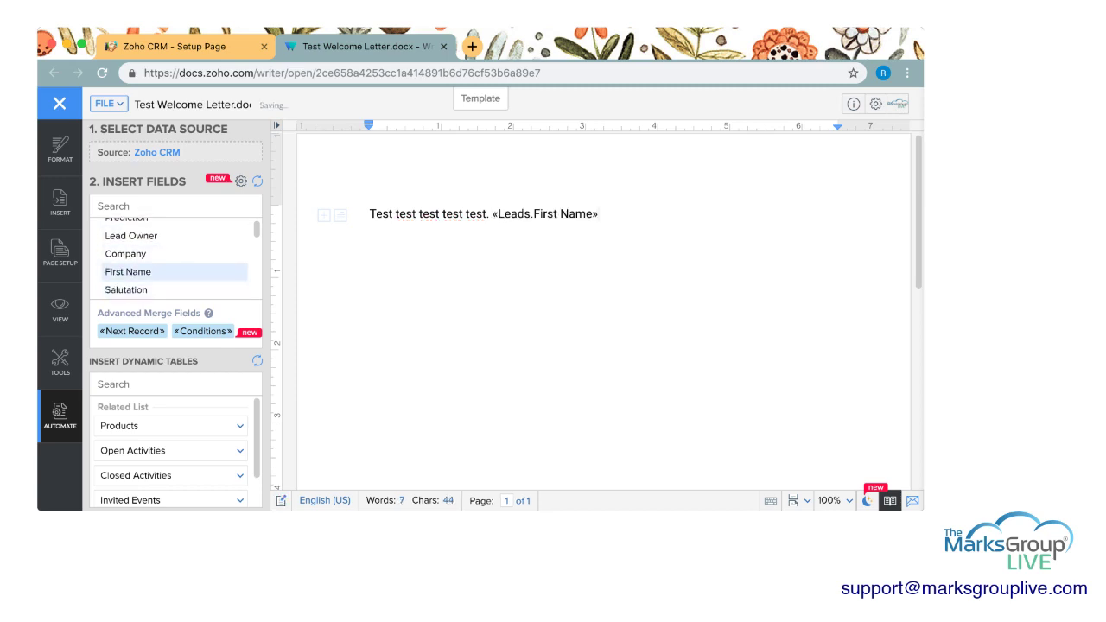
scroll(129, 271, "down", 2)
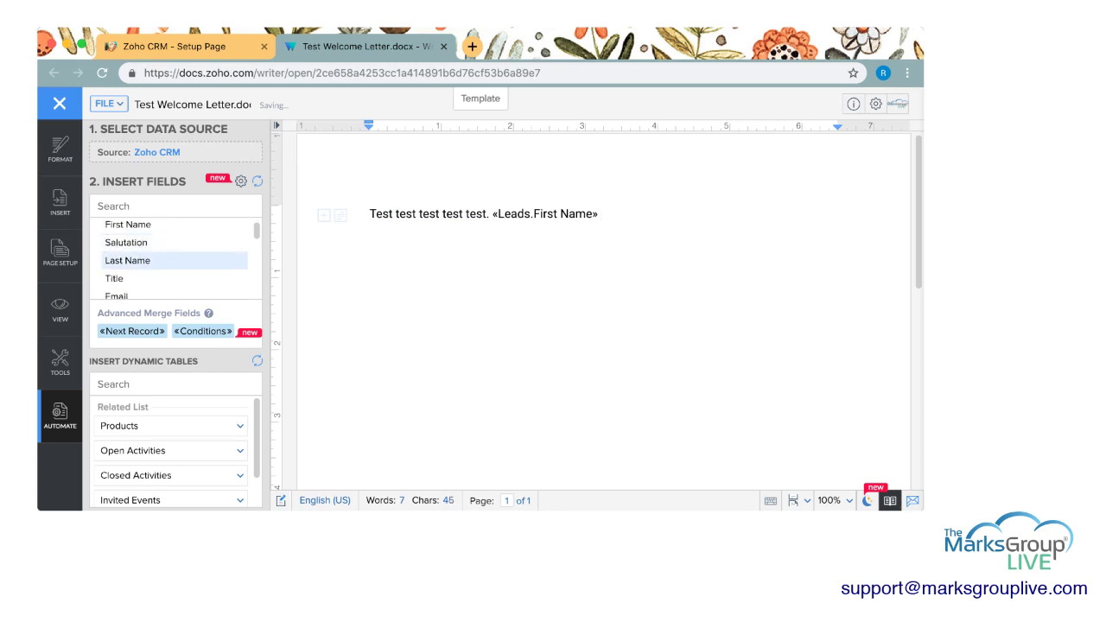
left_click(128, 260)
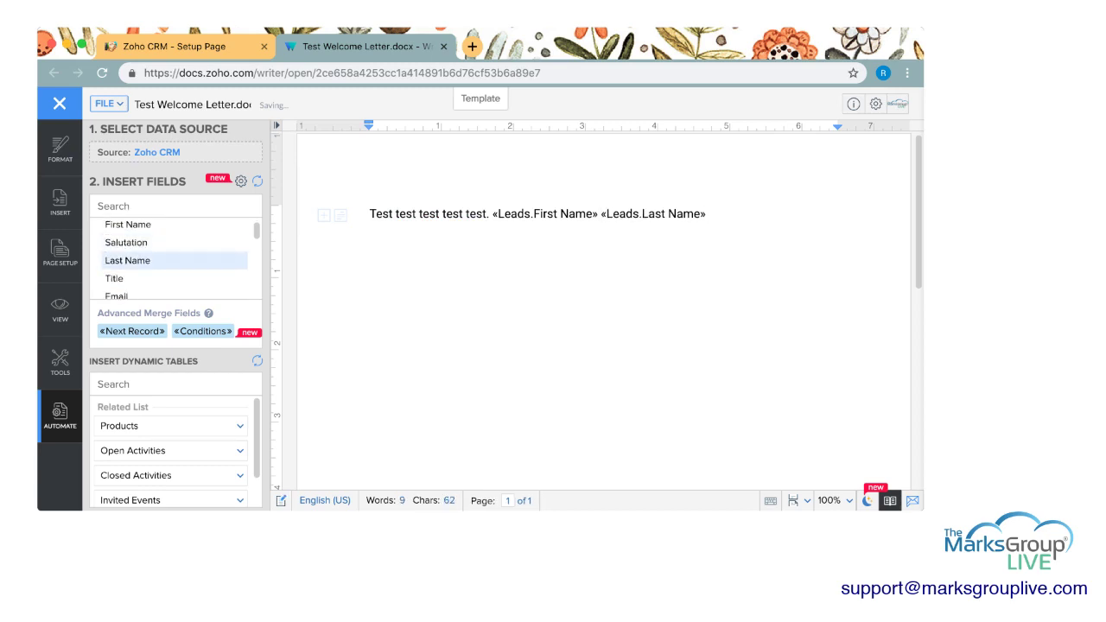
- Look through the remaining merge fields, then close the finished letter document to return to the CRM's template list
scroll(173, 259, "down", 10)
scroll(173, 260, "down", 10)
scroll(172, 260, "down", 1)
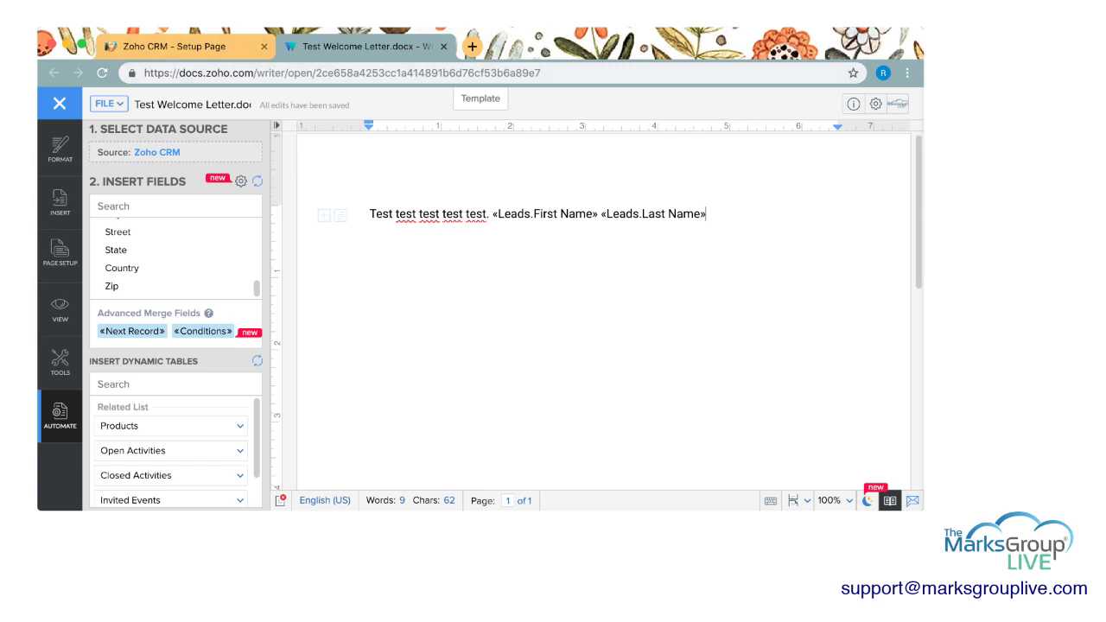
left_click(59, 102)
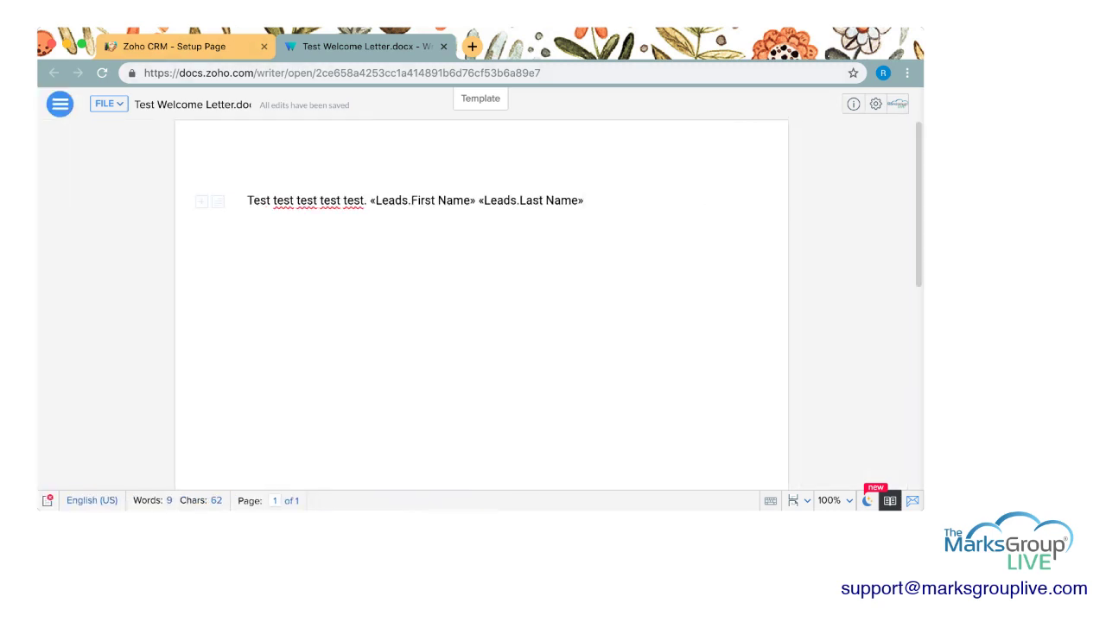
left_click(444, 47)
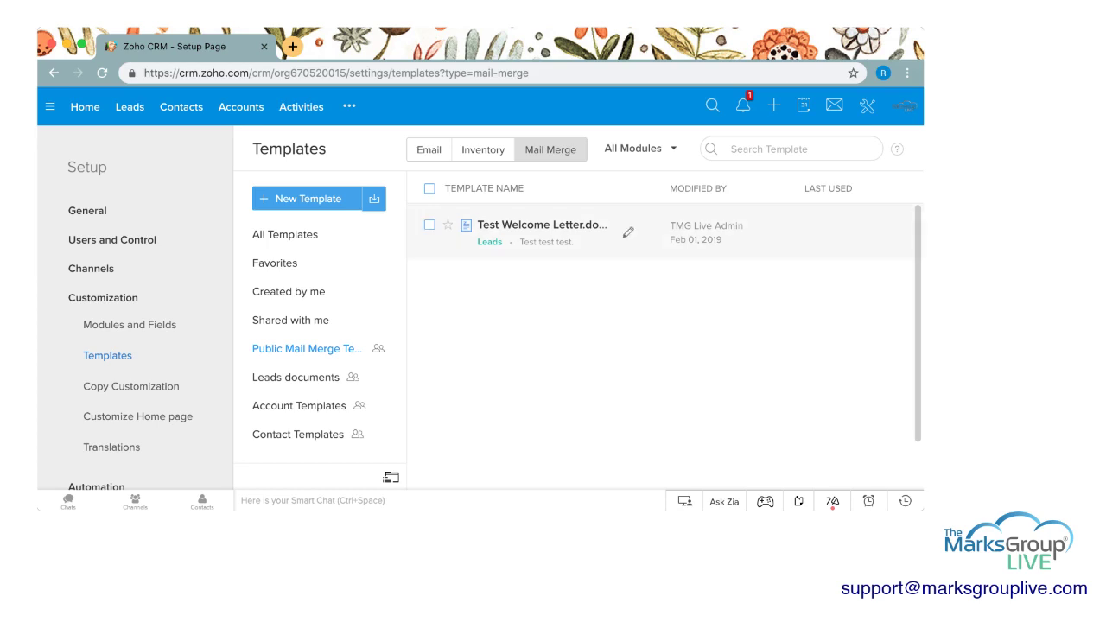
- Preview the Test Welcome Letter.docx template and check its text and First Name merge field
left_click(542, 225)
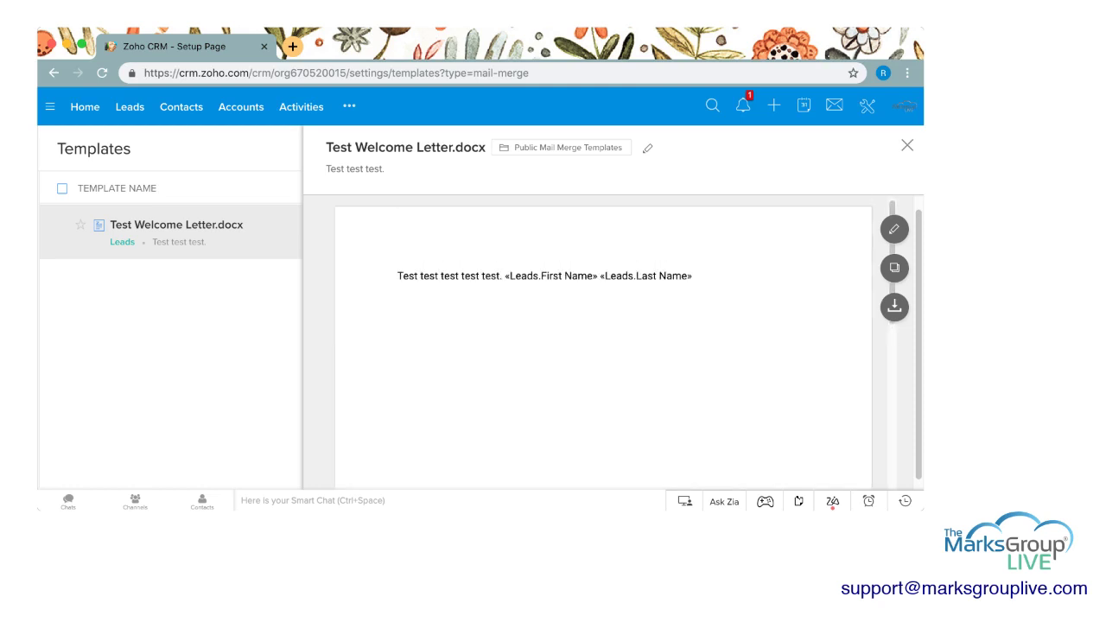
left_click_drag(508, 276, 597, 276)
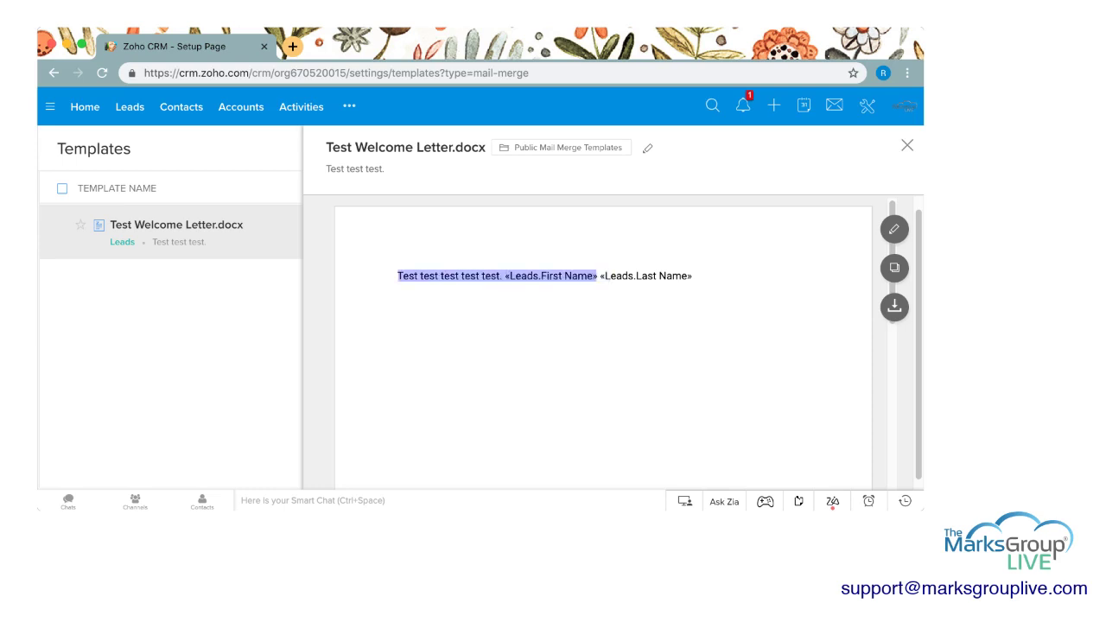
- Check the test sentence in the Test Welcome Letter.docx preview, then close the preview to return to the template list
mouse_move(398, 276)
left_mouse_down()
mouse_move(688, 275)
mouse_move(417, 276)
left_mouse_up()
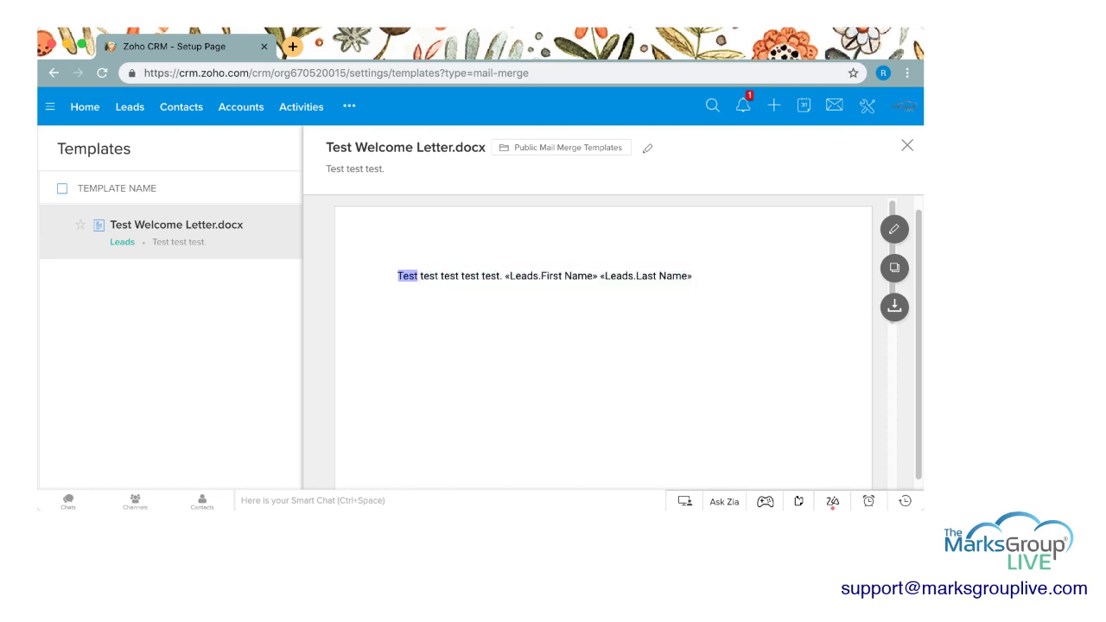
left_click(417, 276)
scroll(603, 345, "up", 1)
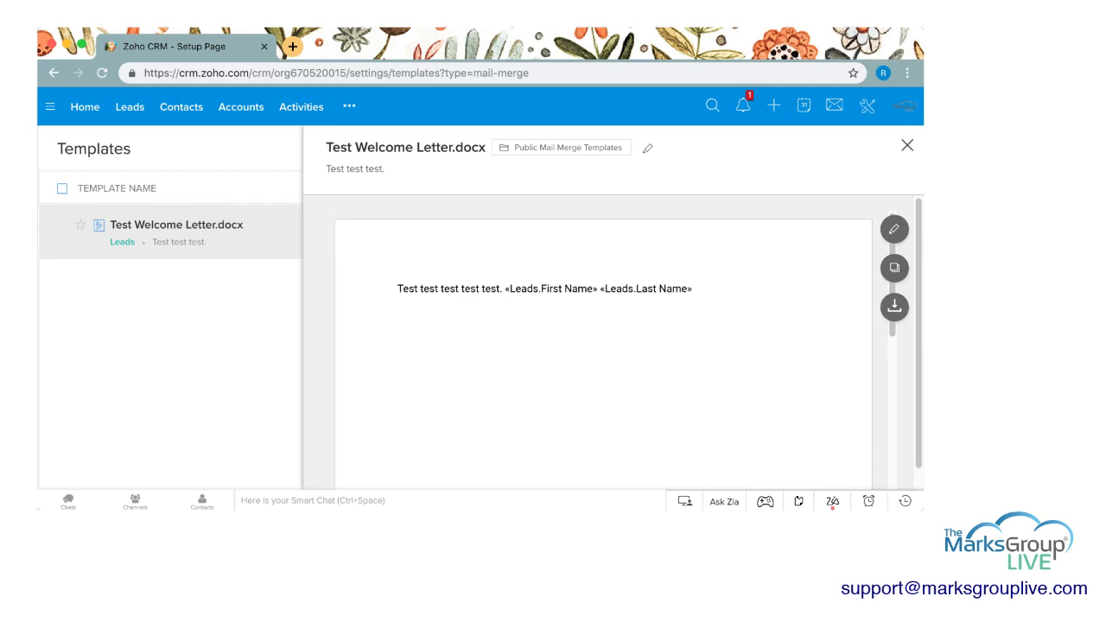
left_click(907, 145)
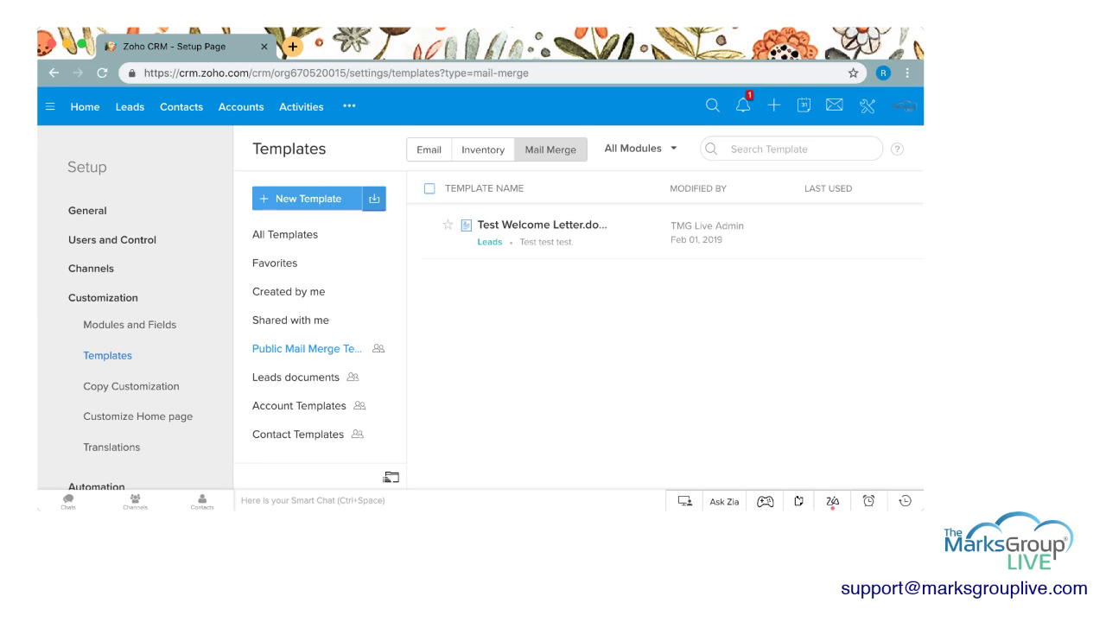
- Start importing a Leads mail merge template named Welcome Letter and attach the Welcome Letter file
left_click(374, 198)
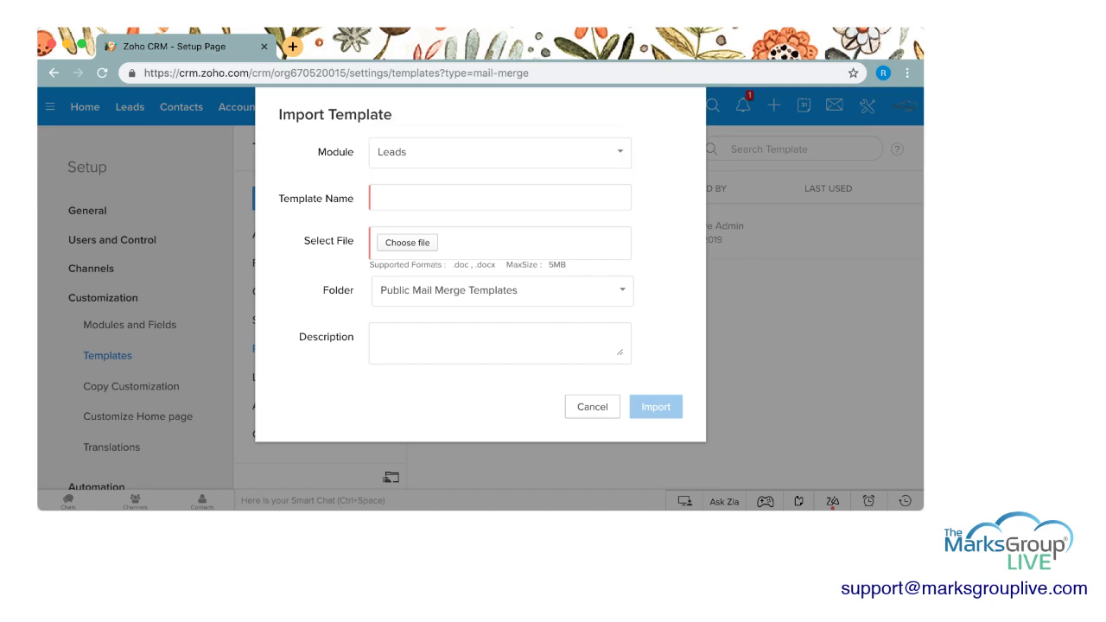
type("Welcome Let")
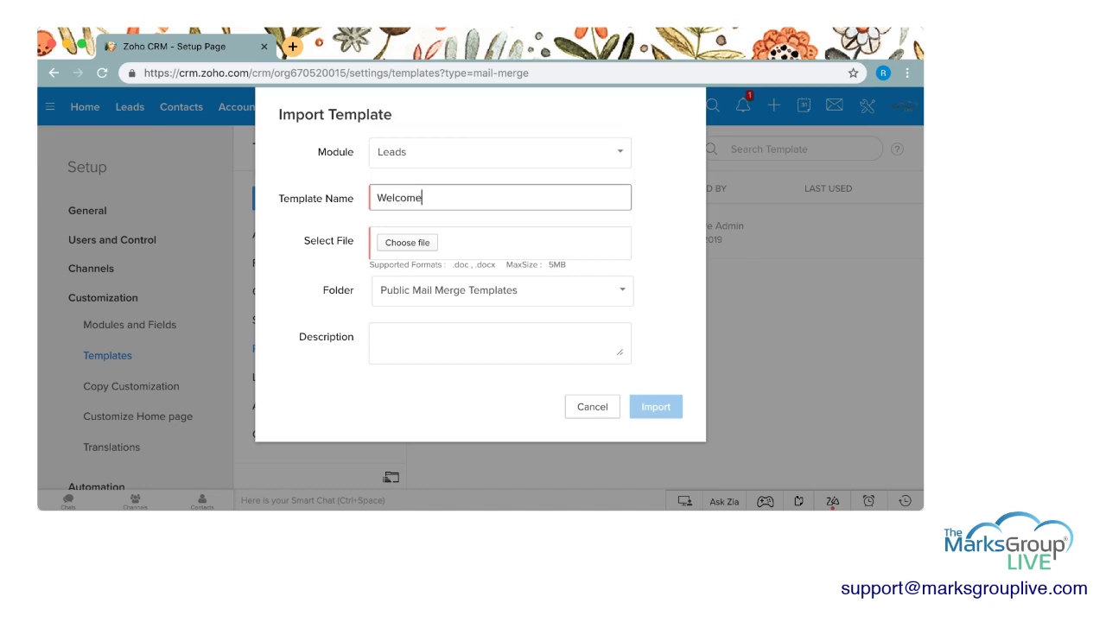
type("ter")
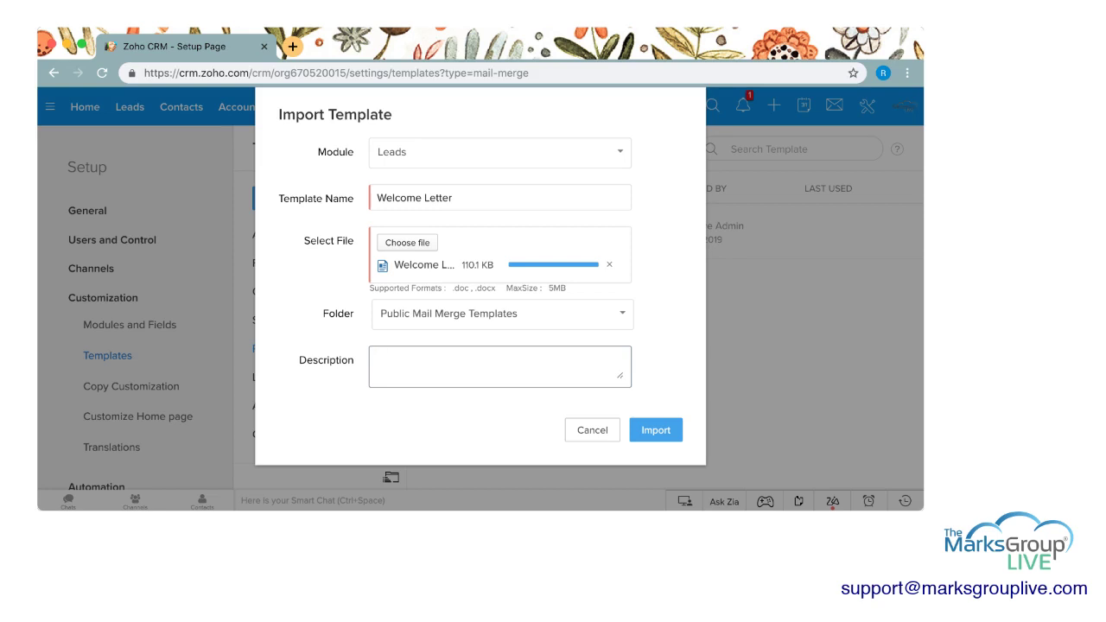
- Describe the template as "Welcome letter for new leads" and import it into the Public Mail Merge Templates folder
type("This is the welcome letter to send to leads wh")
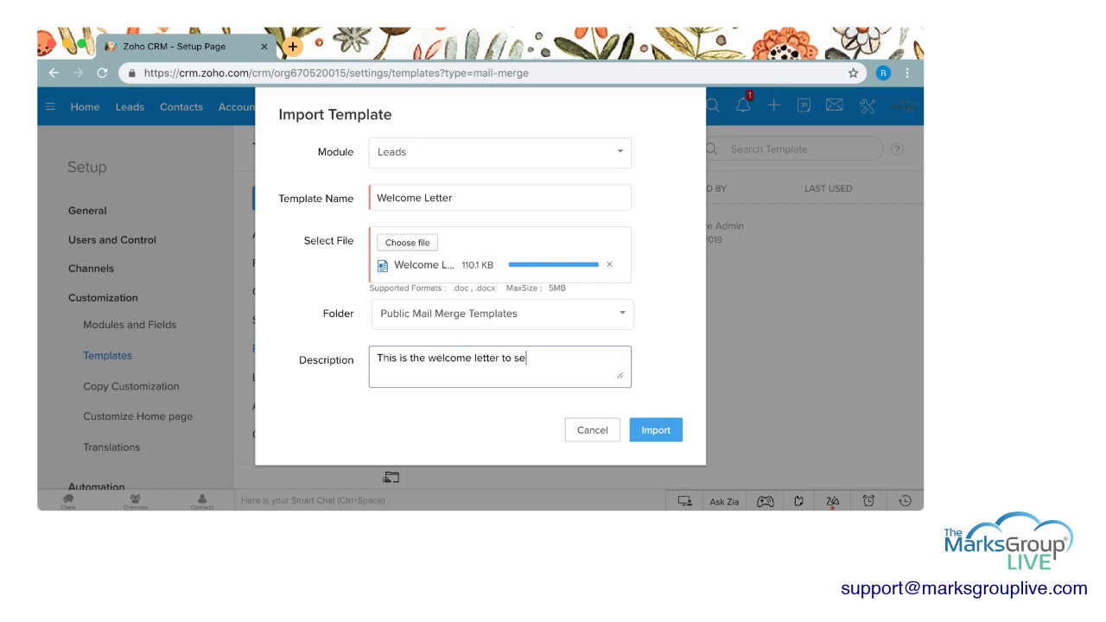
type("o re")
key("super+a")
key("BackSpace")
type("Welcome letter for new leads")
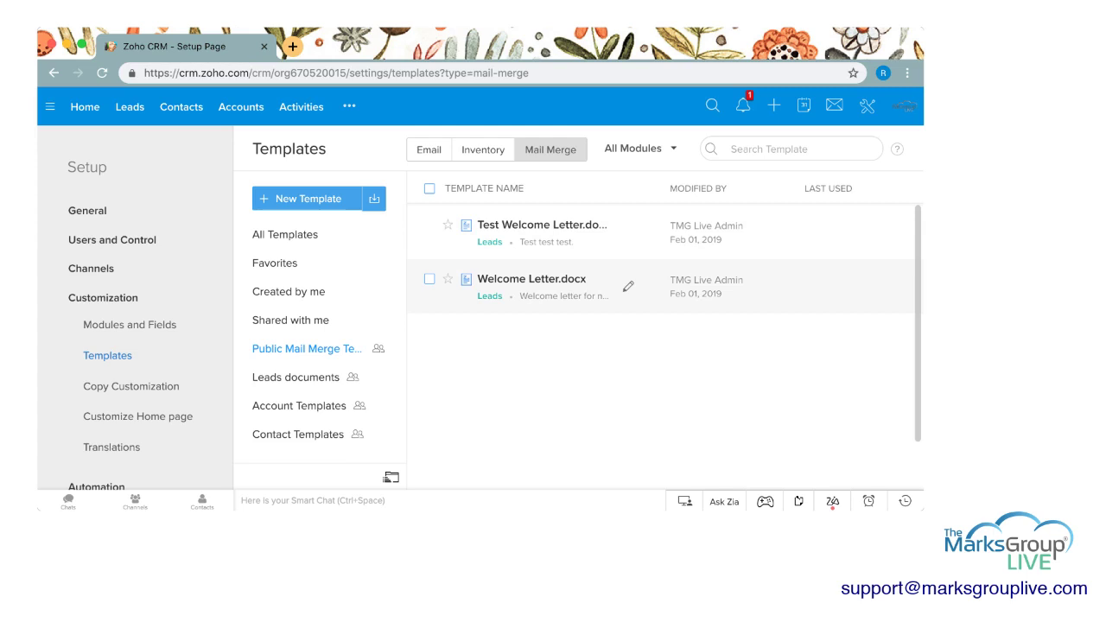
- Preview the imported Welcome Letter.docx template from logo to signature and open it for editing
left_click(531, 279)
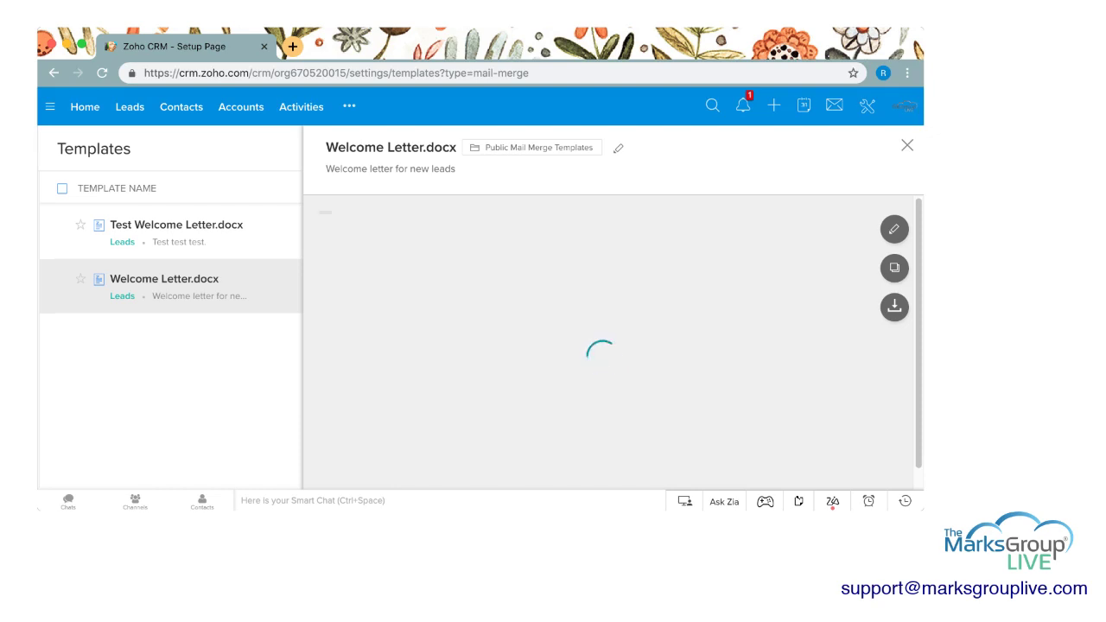
scroll(604, 351, "down", 2)
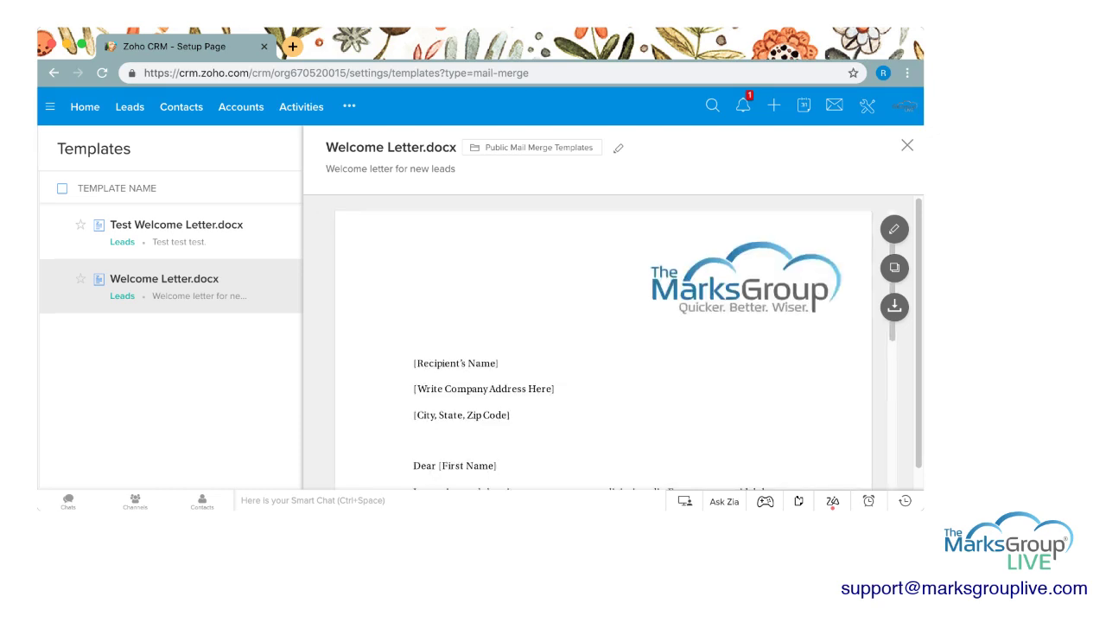
scroll(604, 351, "down", 4)
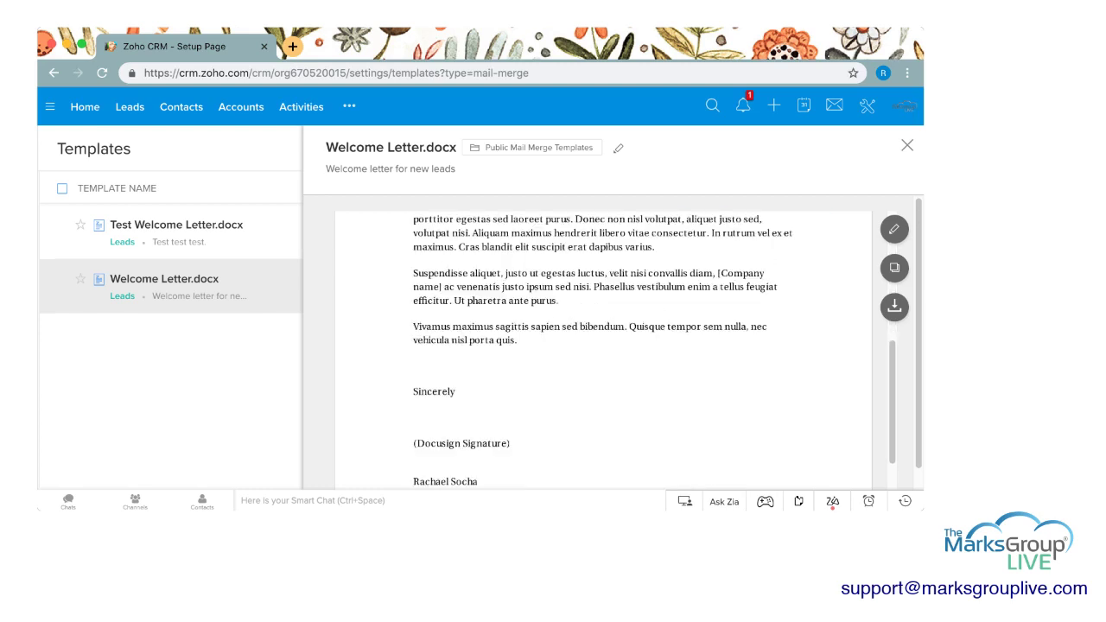
scroll(603, 351, "up", 6)
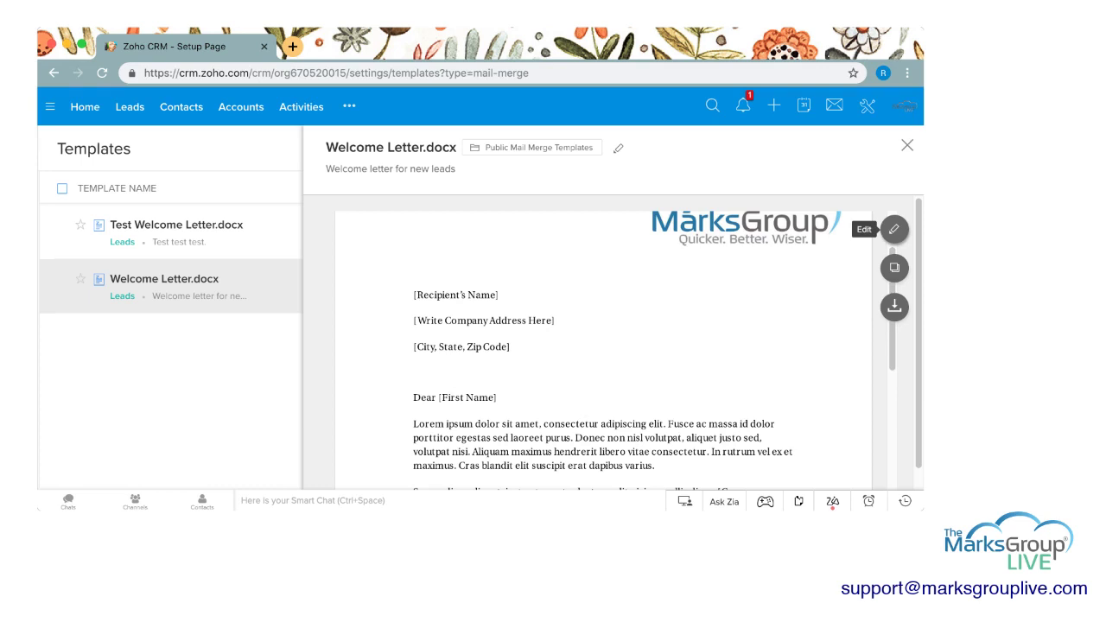
left_click(894, 229)
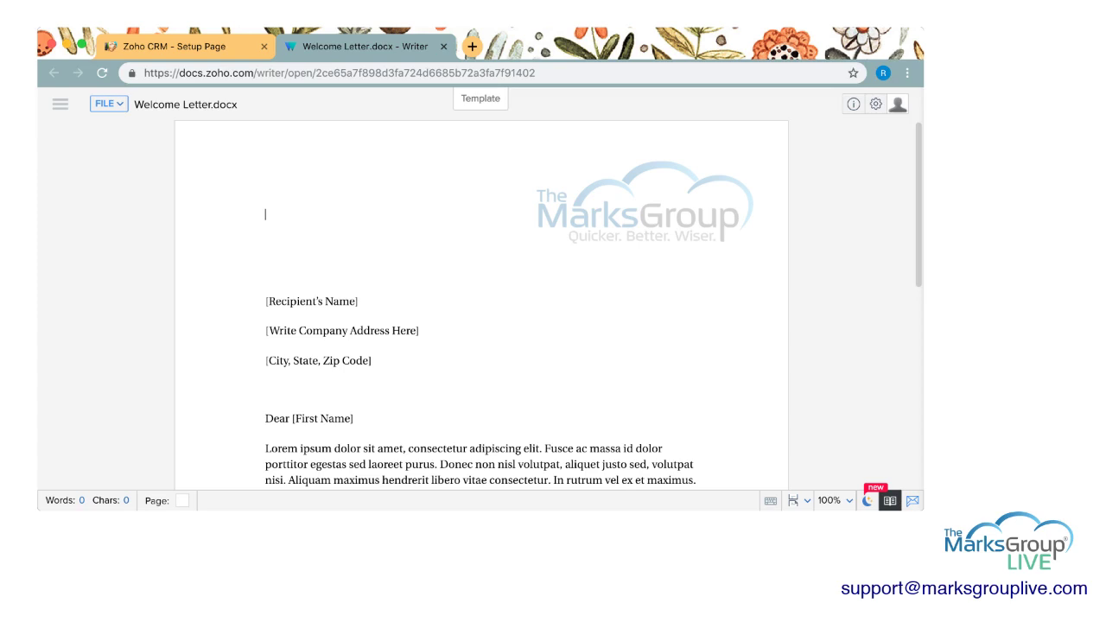
- Examine the letter's bracketed placeholders and the merge fields and dynamic tables available for it
scroll(482, 305, "down", 1)
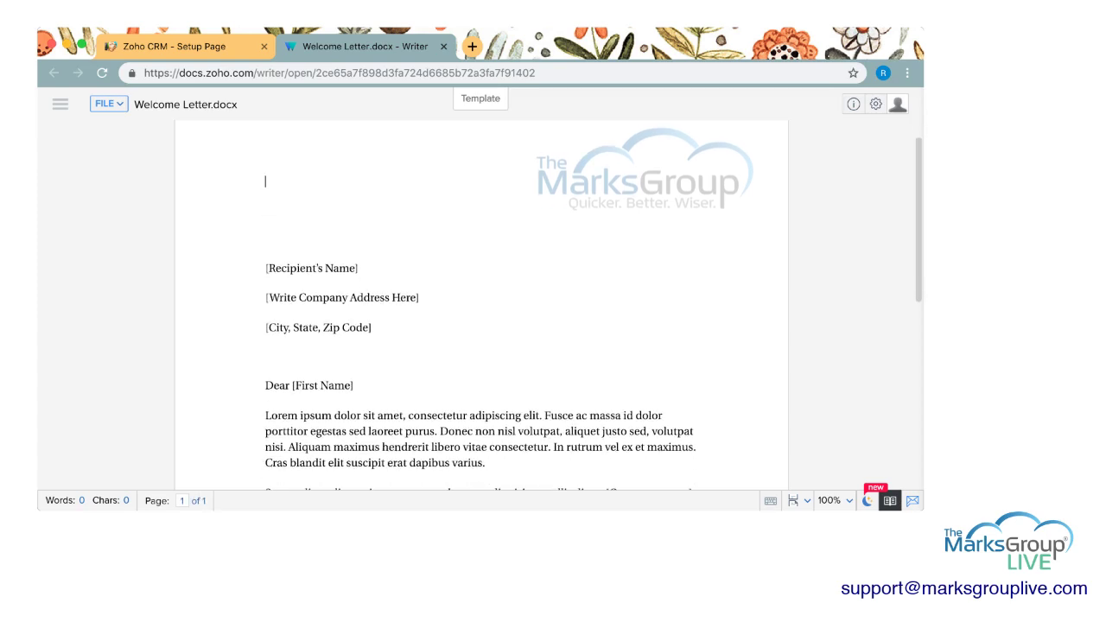
scroll(481, 305, "down", 4)
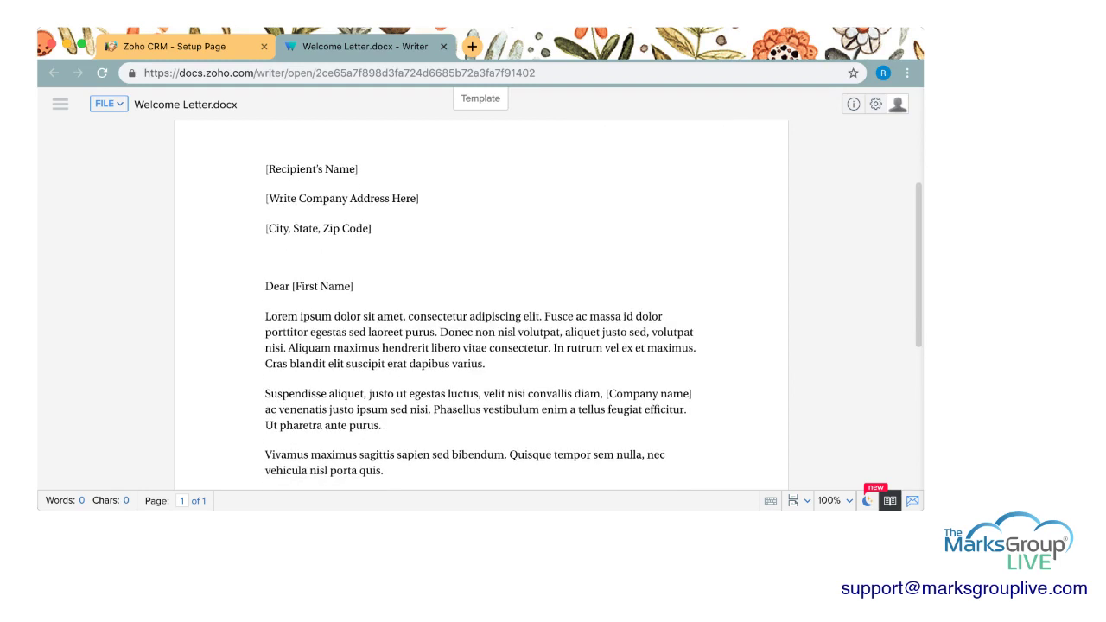
scroll(481, 305, "down", 1)
scroll(481, 305, "down", 1)
scroll(482, 305, "up", 5)
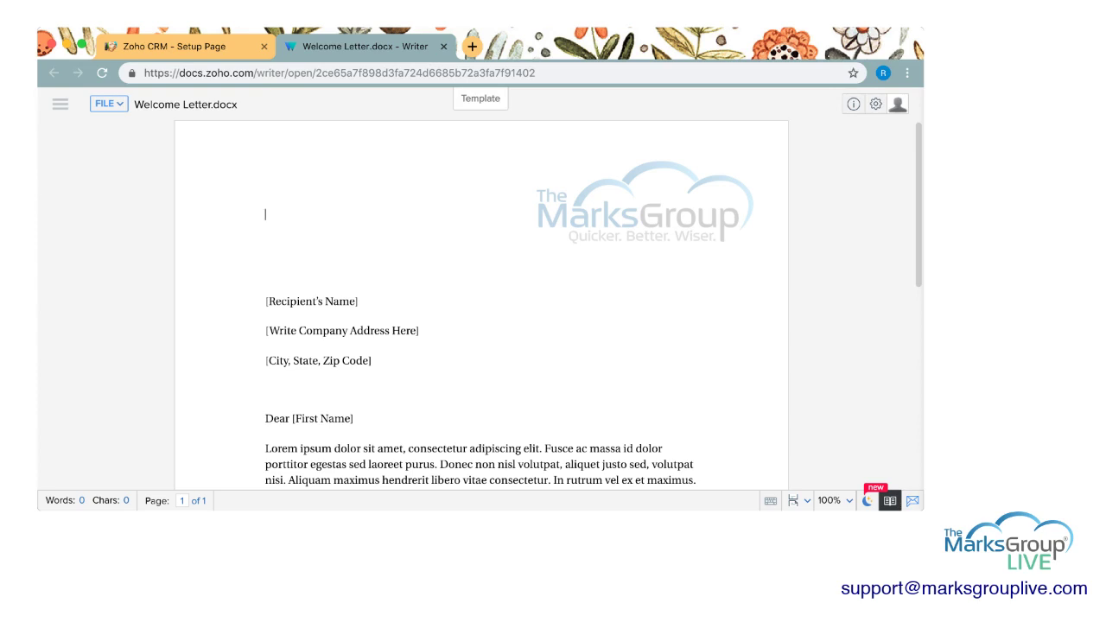
scroll(549, 303, "down", 1)
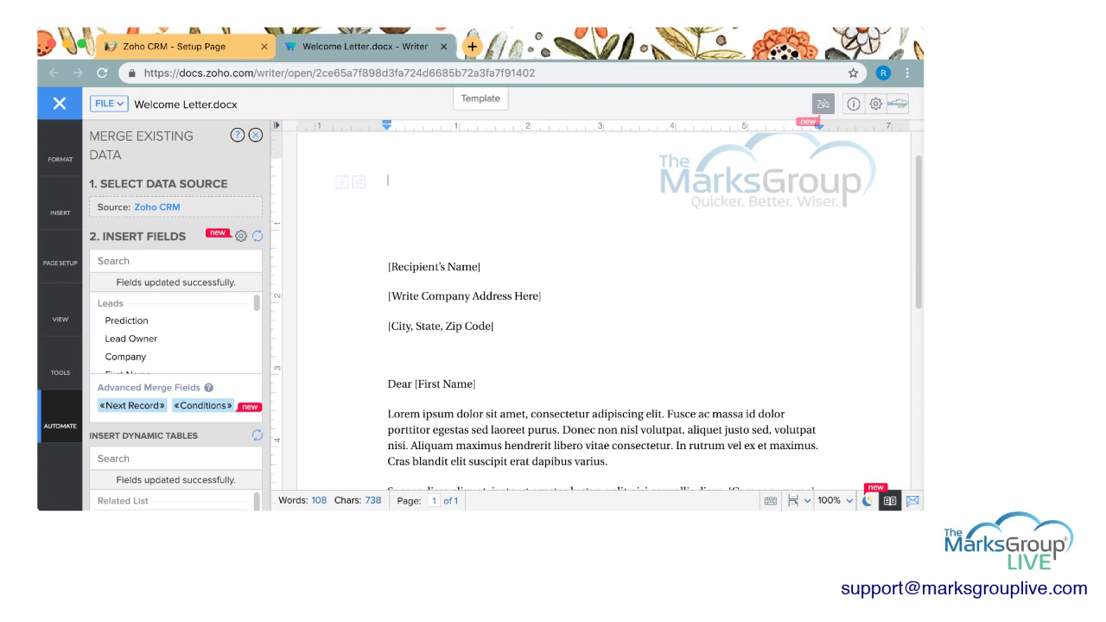
scroll(604, 311, "down", 2)
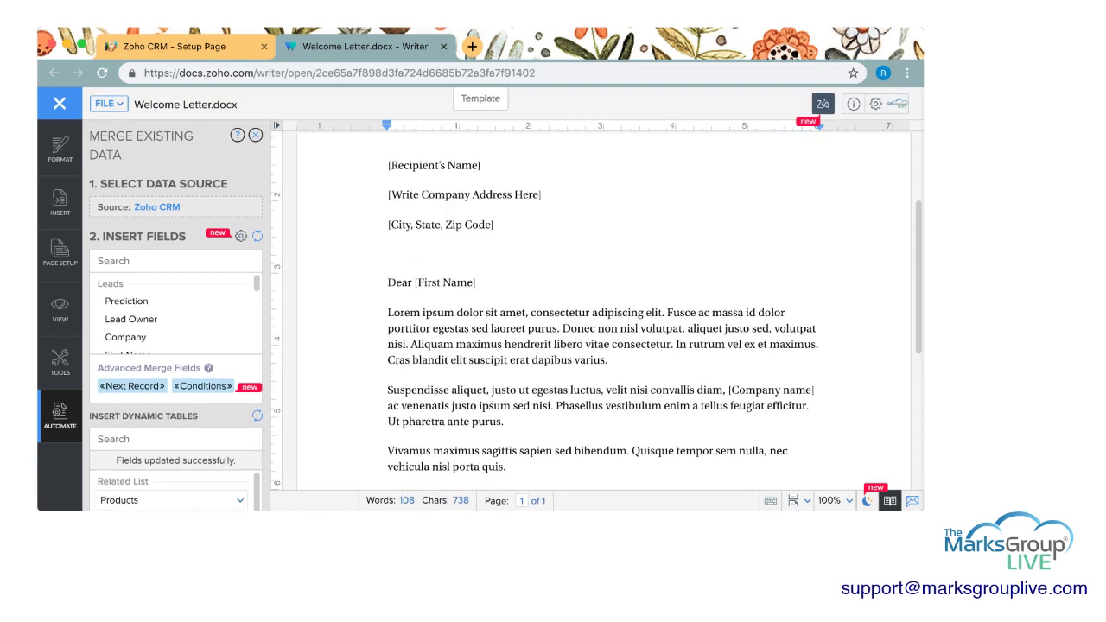
scroll(603, 311, "up", 2)
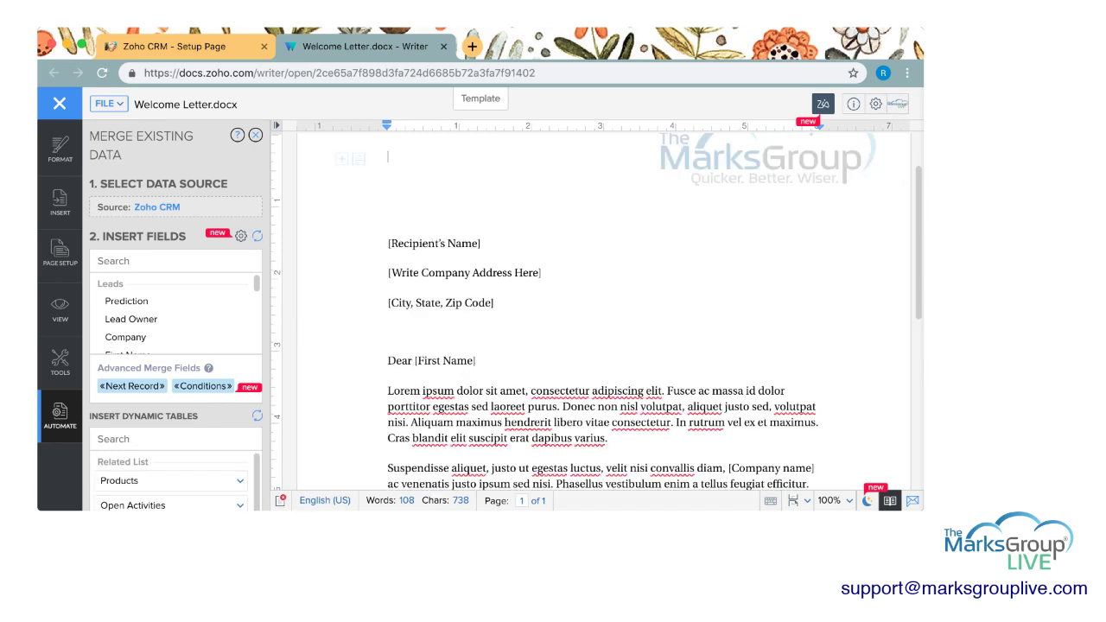
scroll(176, 380, "down", 1)
scroll(176, 380, "up", 1)
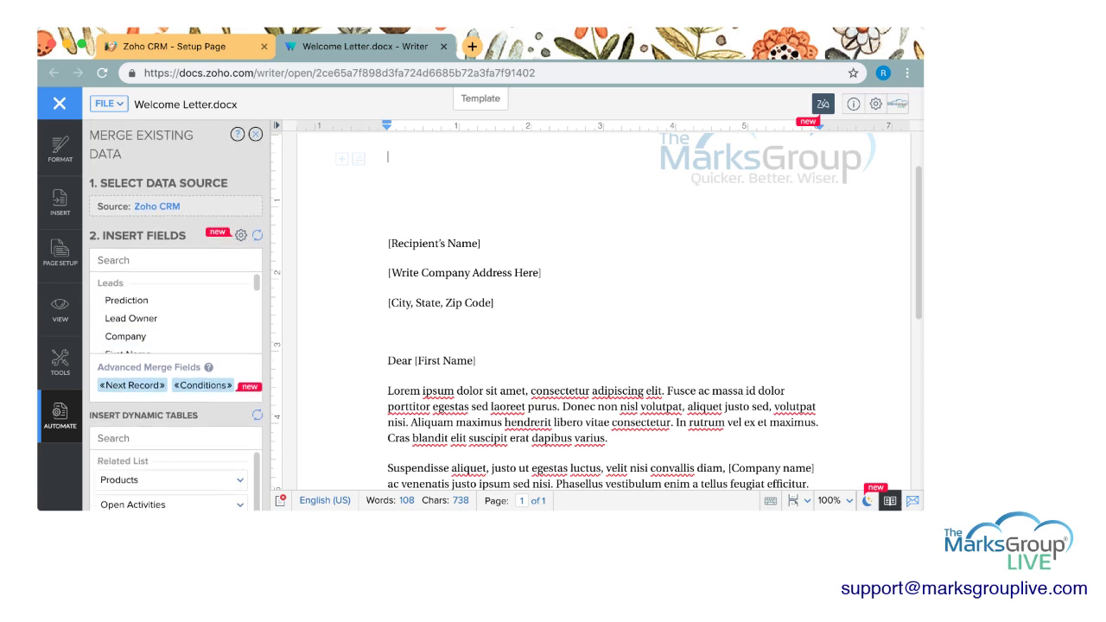
scroll(176, 380, "down", 3)
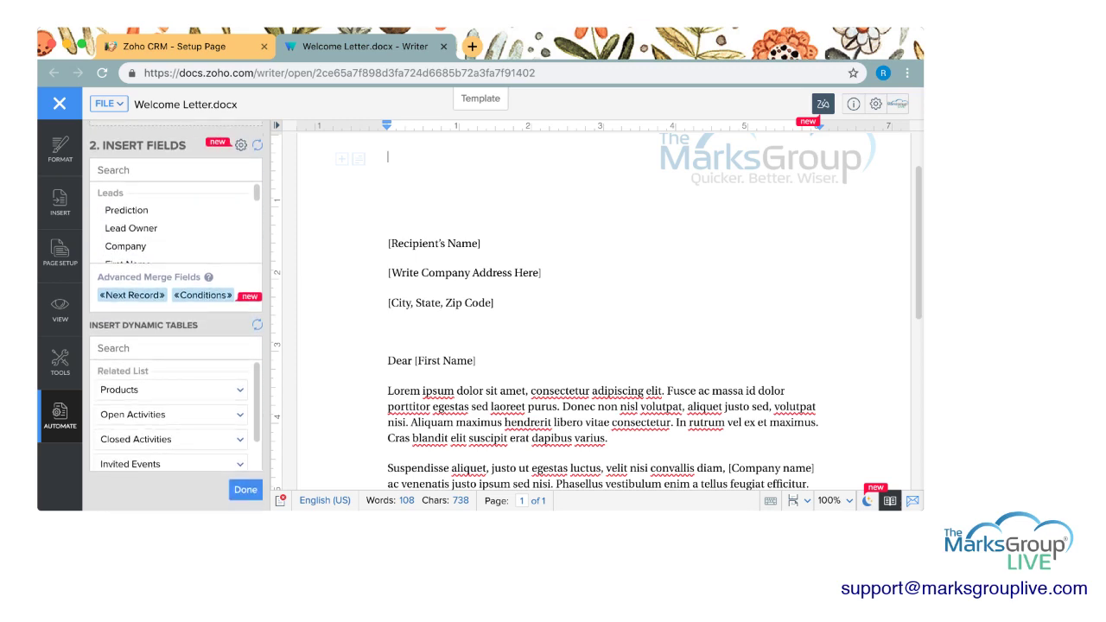
scroll(175, 315, "up", 3)
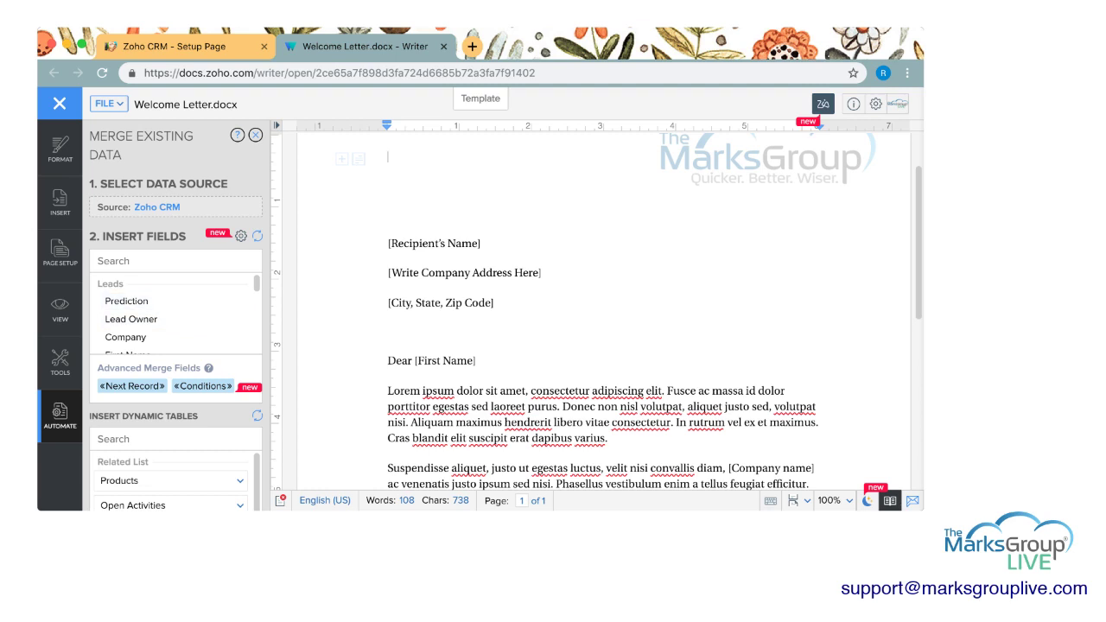
- Remove the blank line above [Recipient's Name] and replace that placeholder with the Leads First Name merge field
left_click_drag(485, 244, 387, 244)
left_click(389, 244)
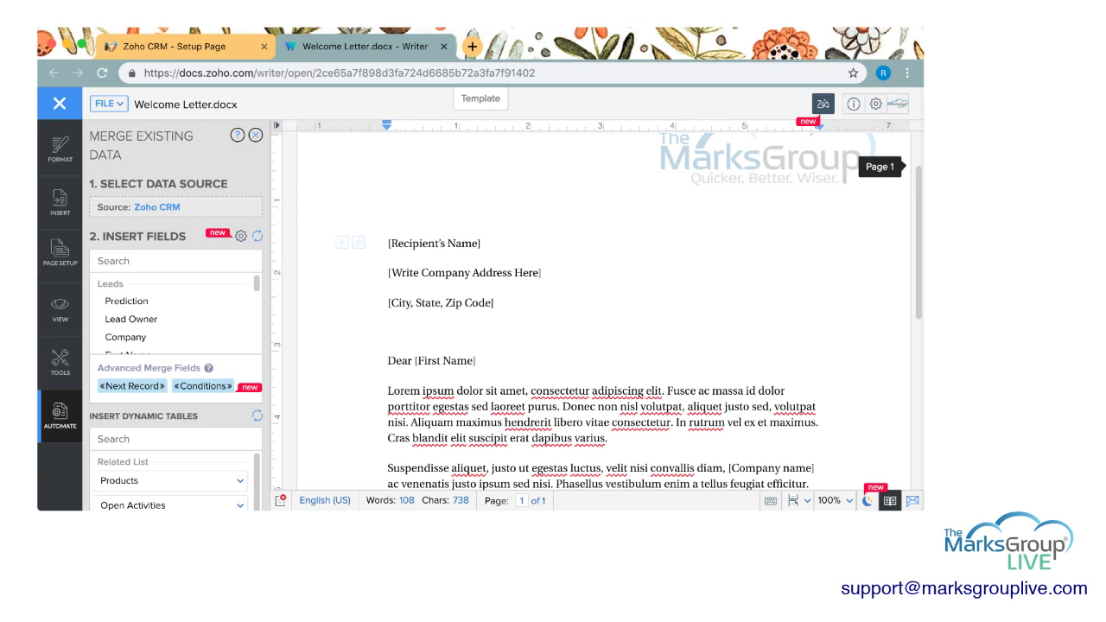
key("BackSpace")
left_click_drag(481, 215, 389, 215)
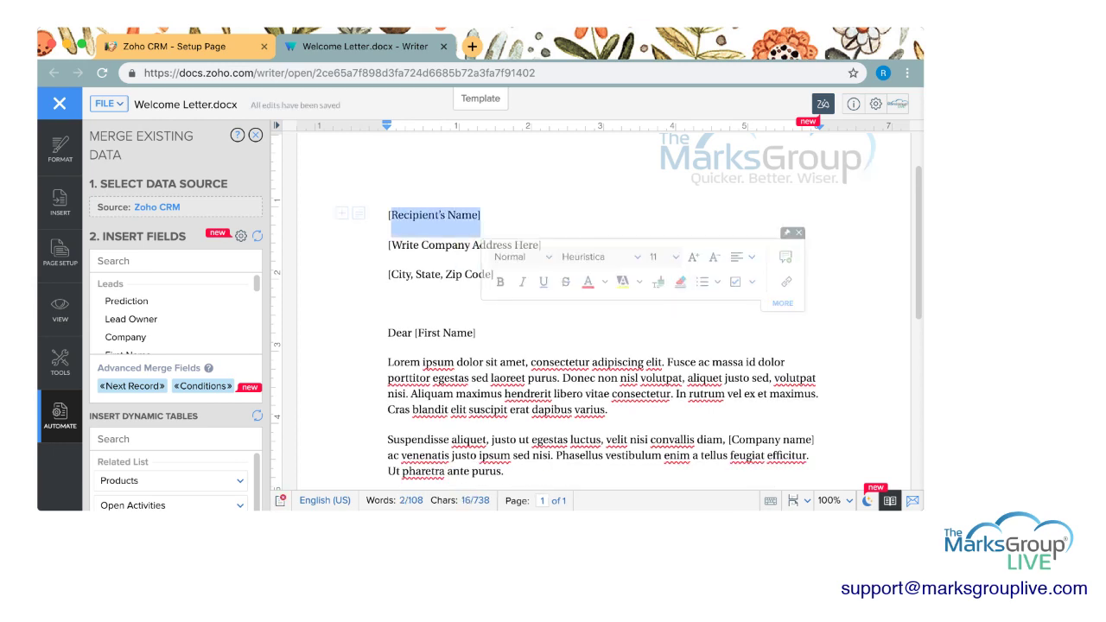
key("BackSpace")
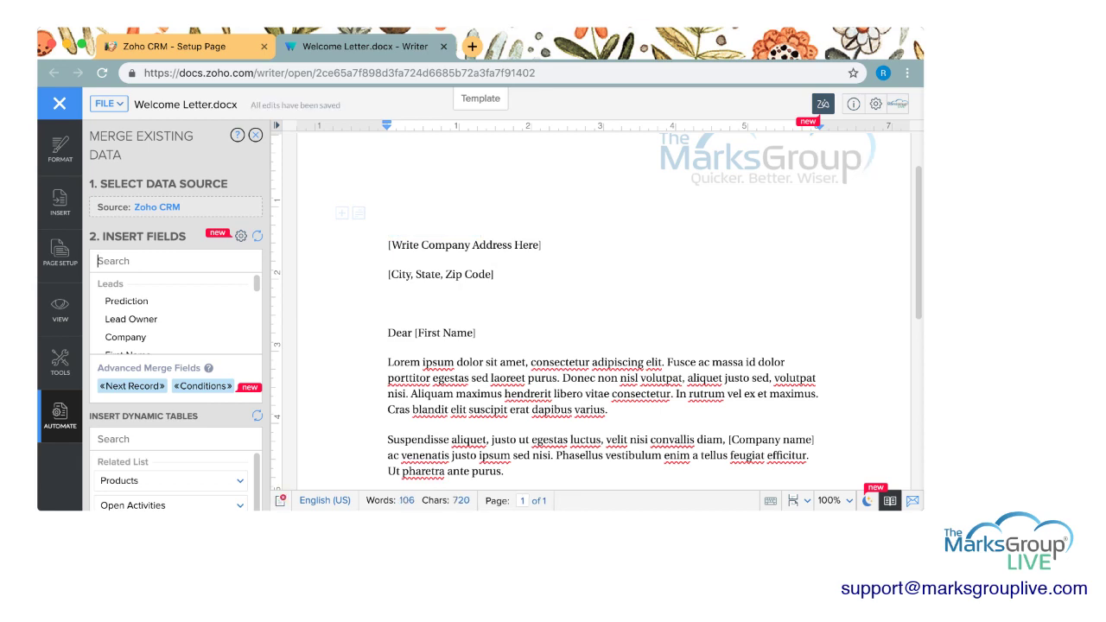
type("first name")
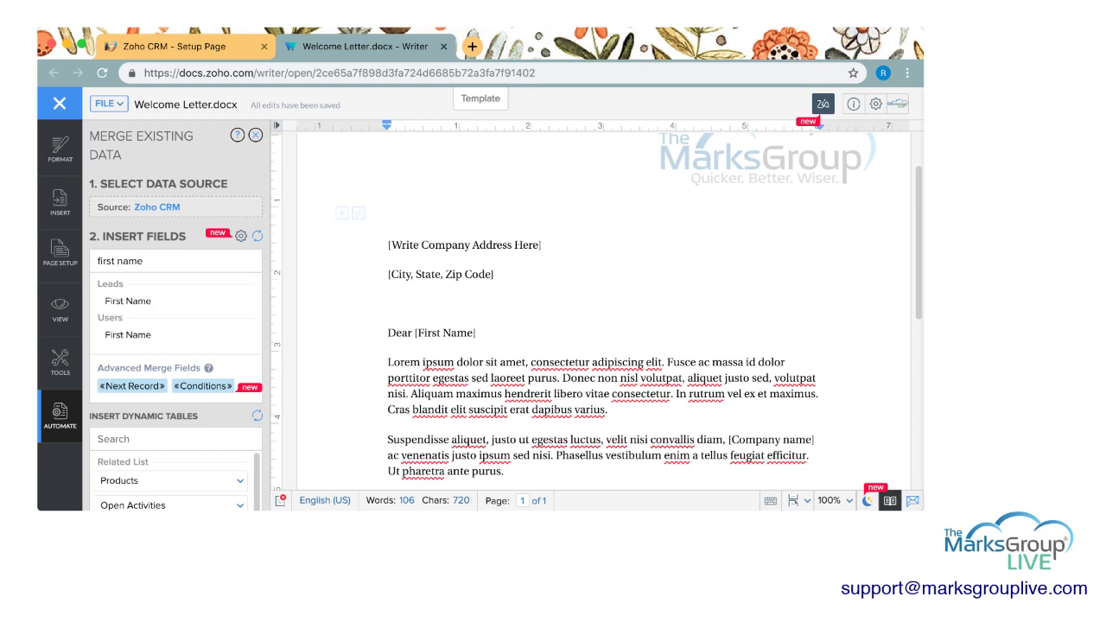
left_click(128, 301)
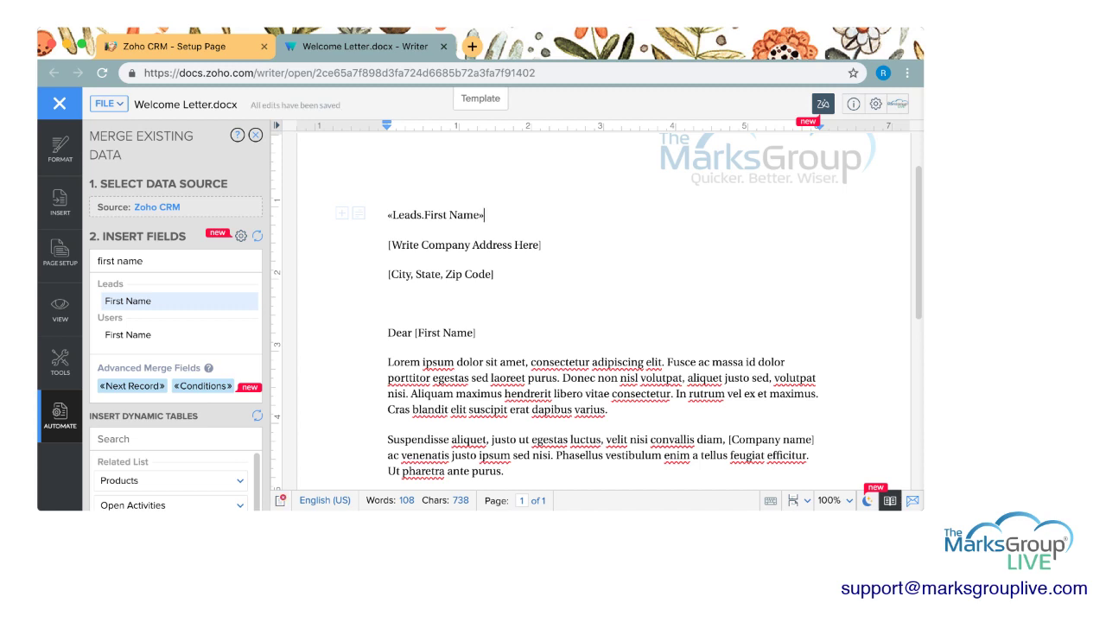
- Add the Leads Last Name merge field after the first name in the recipient line
left_click_drag(145, 261, 95, 261)
type("last name")
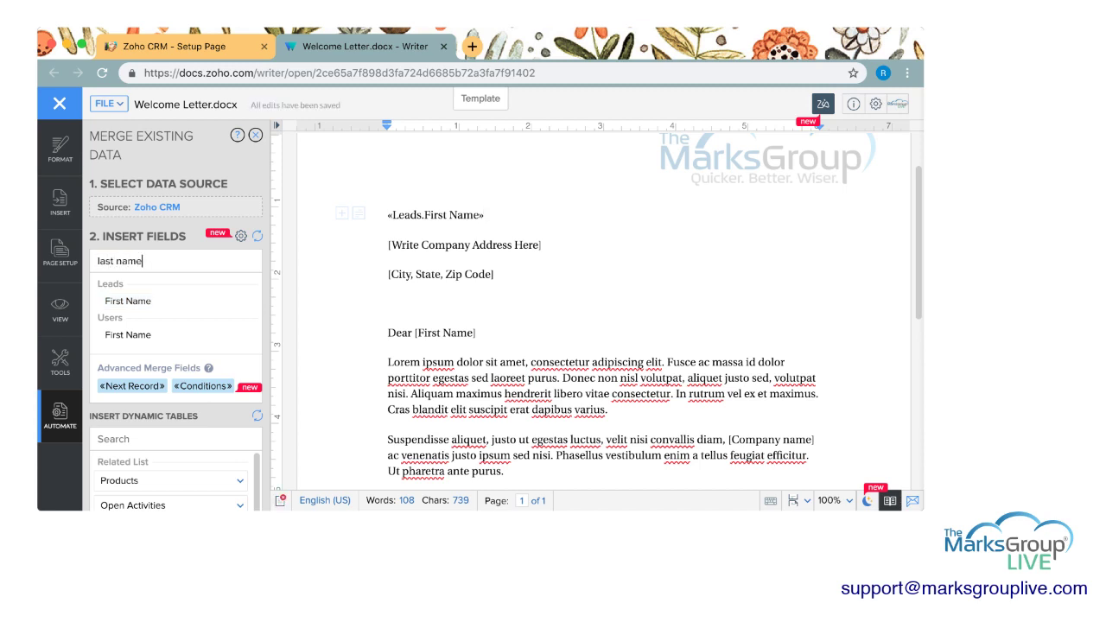
left_click(128, 300)
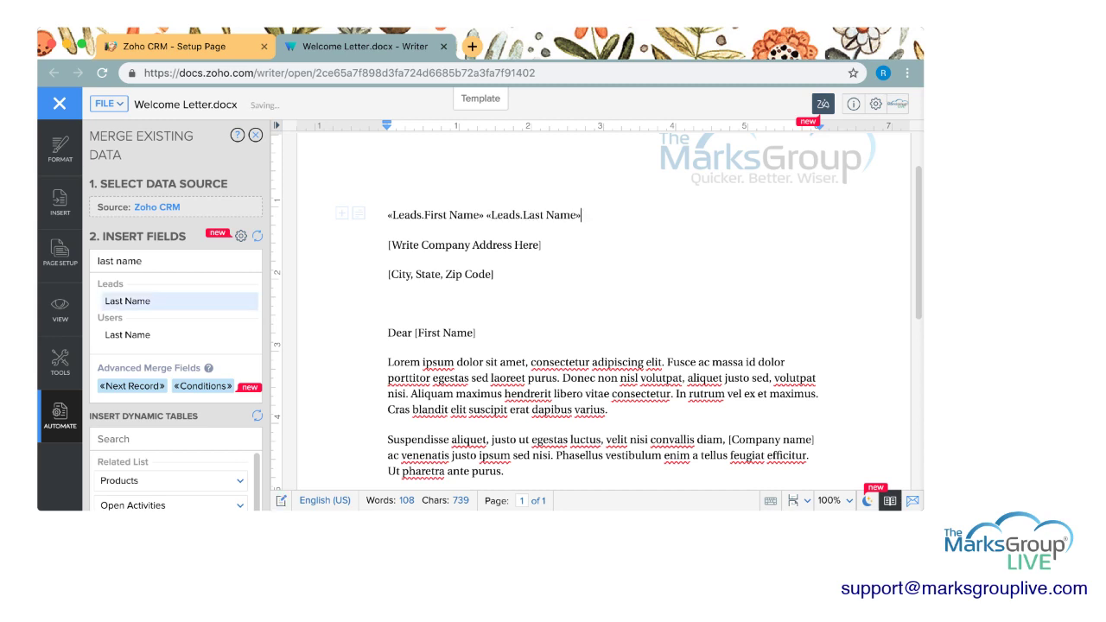
- Select the [Write Company Address Here] placeholder and clear the merge field search
left_click_drag(542, 245, 387, 246)
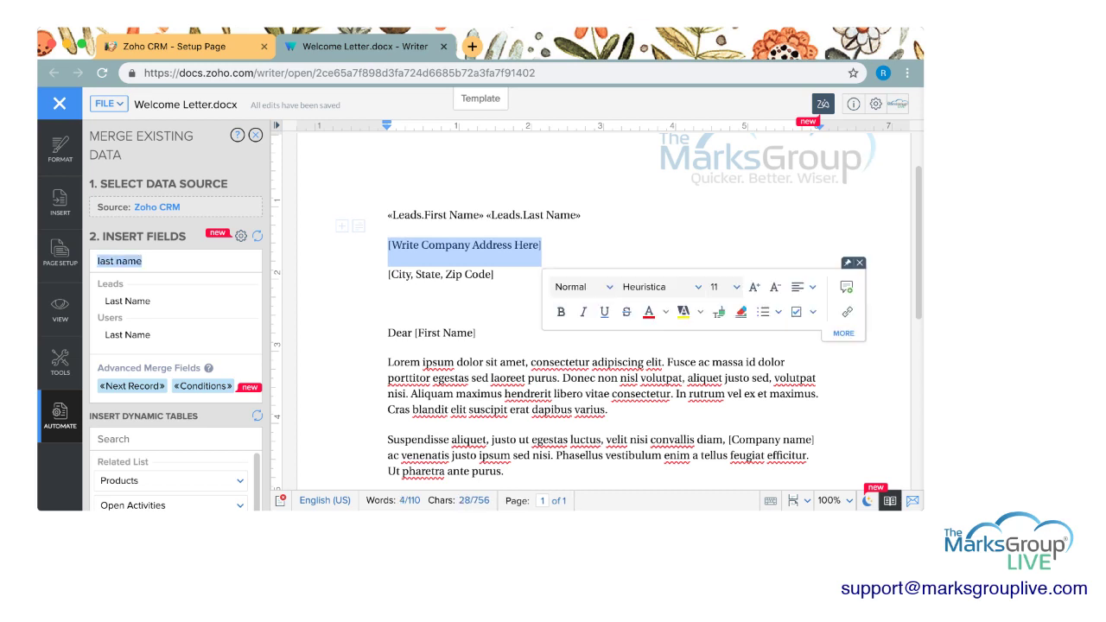
key("BackSpace")
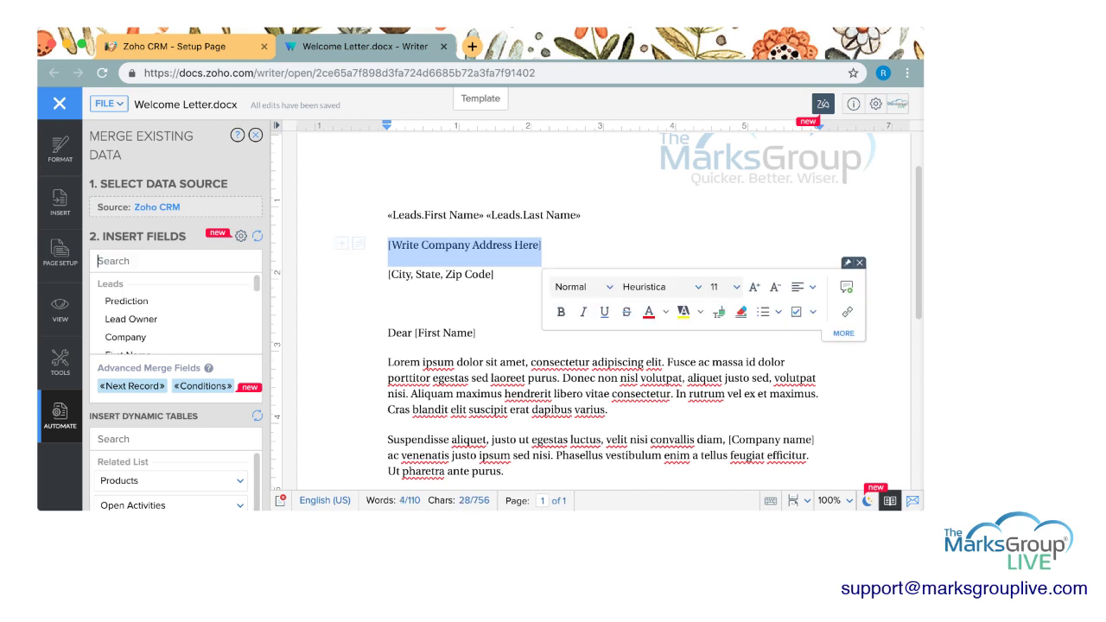
type("atreet")
key("BackSpace")
key("BackSpace")
key("BackSpace")
key("BackSpace")
key("BackSpace")
key("BackSpace")
type("add")
key("BackSpace")
key("BackSpace")
key("BackSpace")
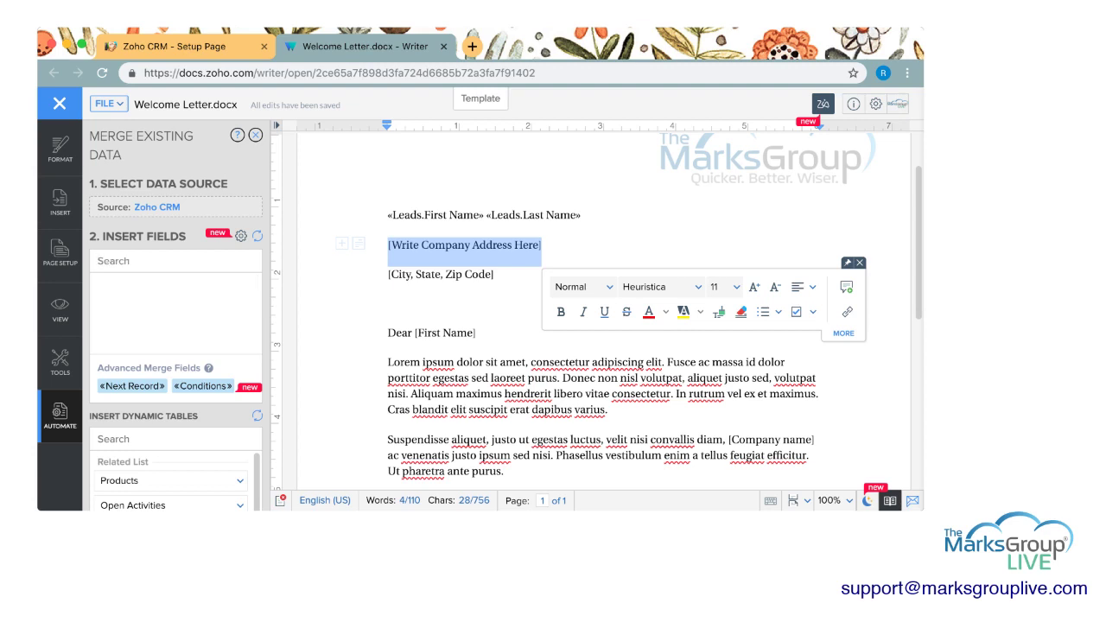
- Replace the selected [Write Company Address Here] placeholder with the Leads Street merge field
scroll(176, 322, "down", 3)
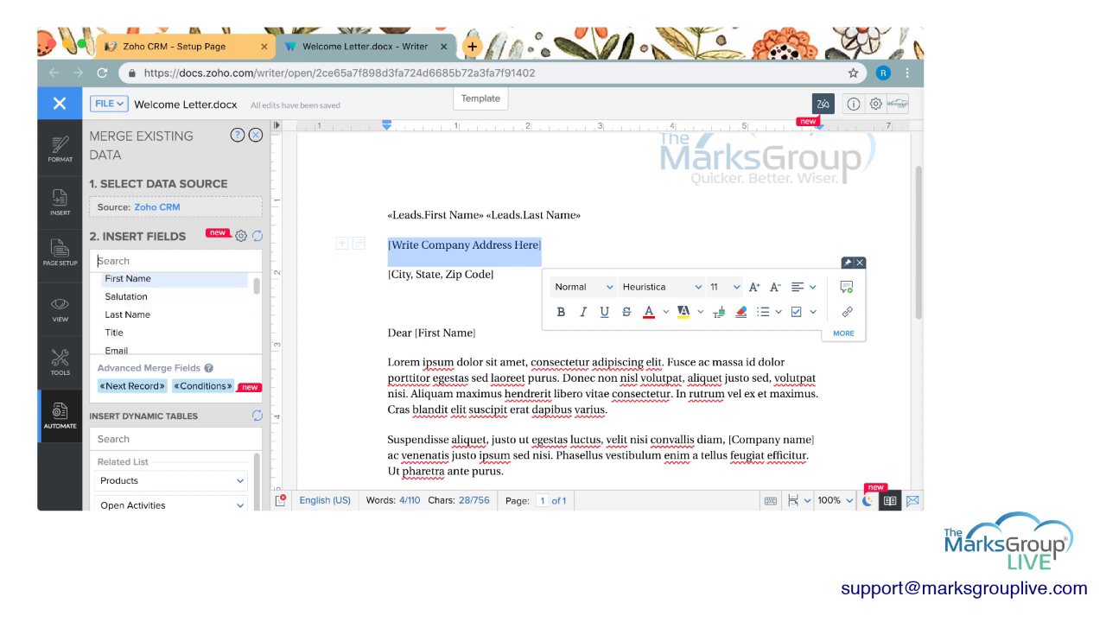
scroll(175, 313, "down", 4)
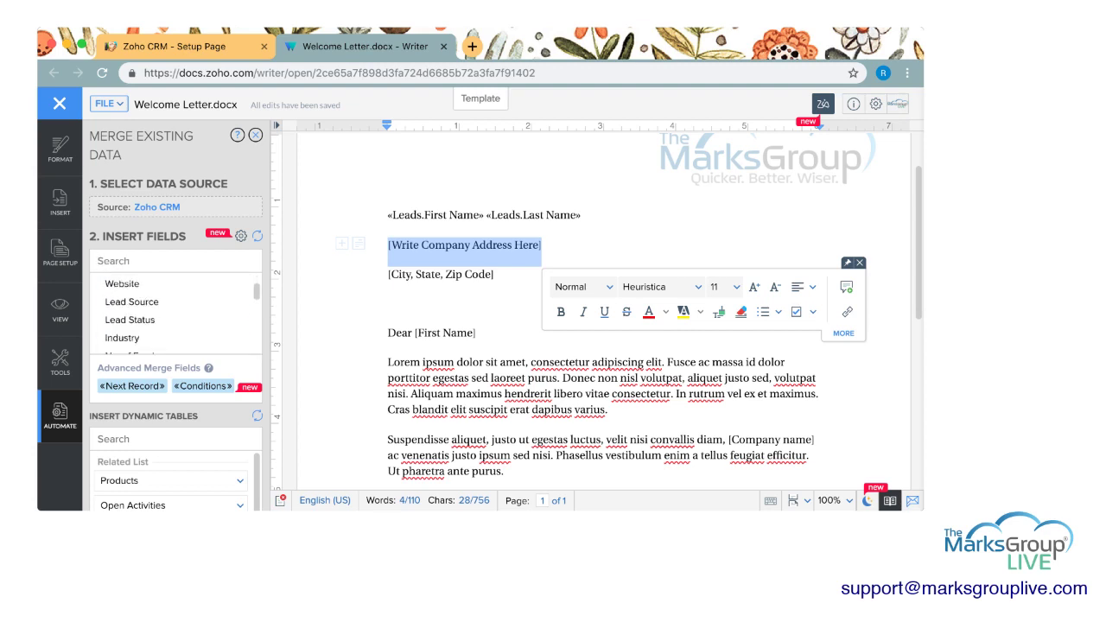
scroll(176, 312, "down", 5)
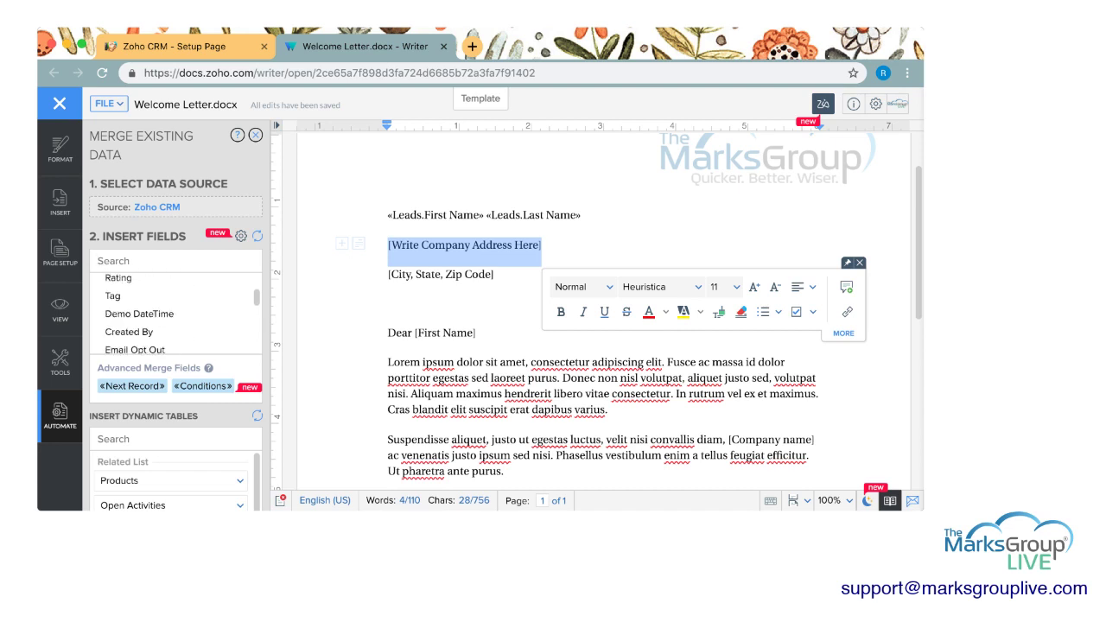
scroll(176, 313, "down", 5)
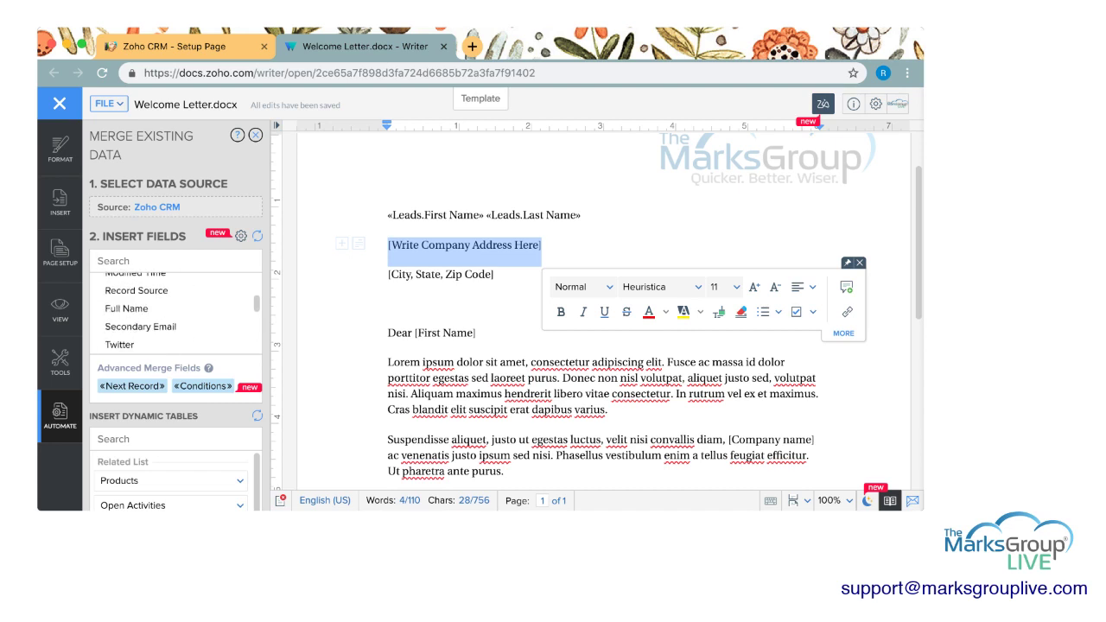
scroll(176, 310, "down", 4)
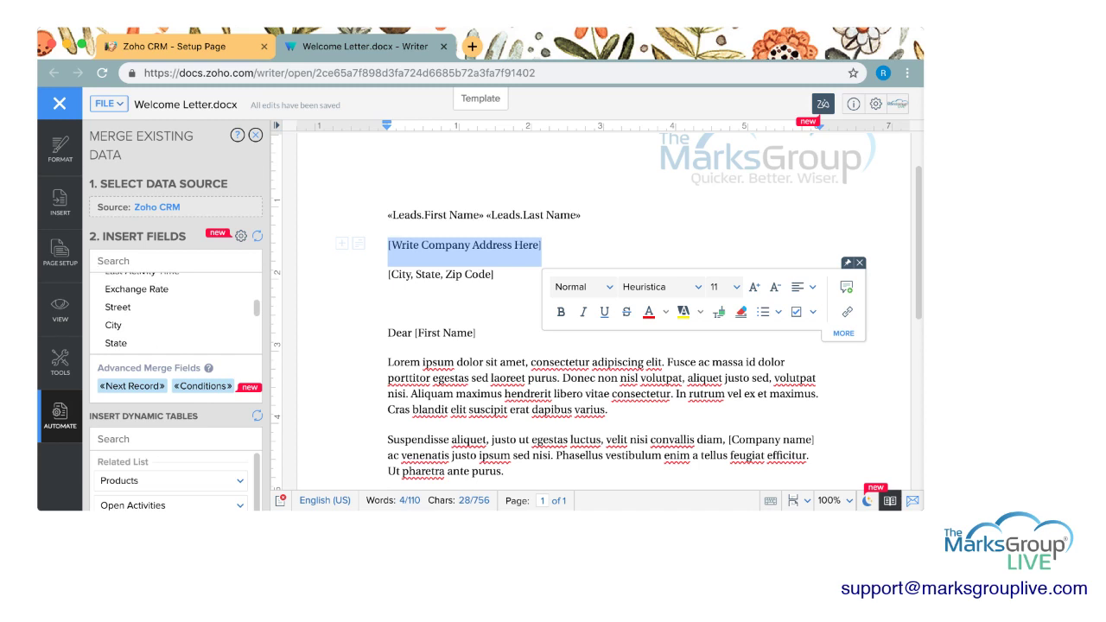
left_click(176, 307)
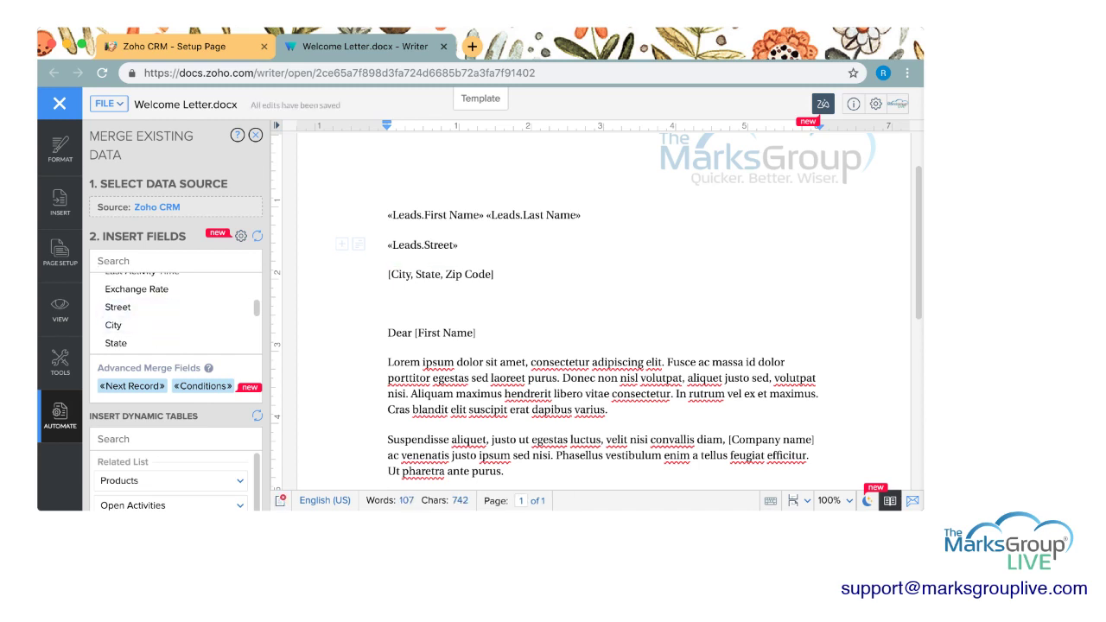
- Replace [City, State, Zip Code] with the Leads City, State and Zip Code merge fields, with a comma after the city
left_click_drag(415, 281, 389, 282)
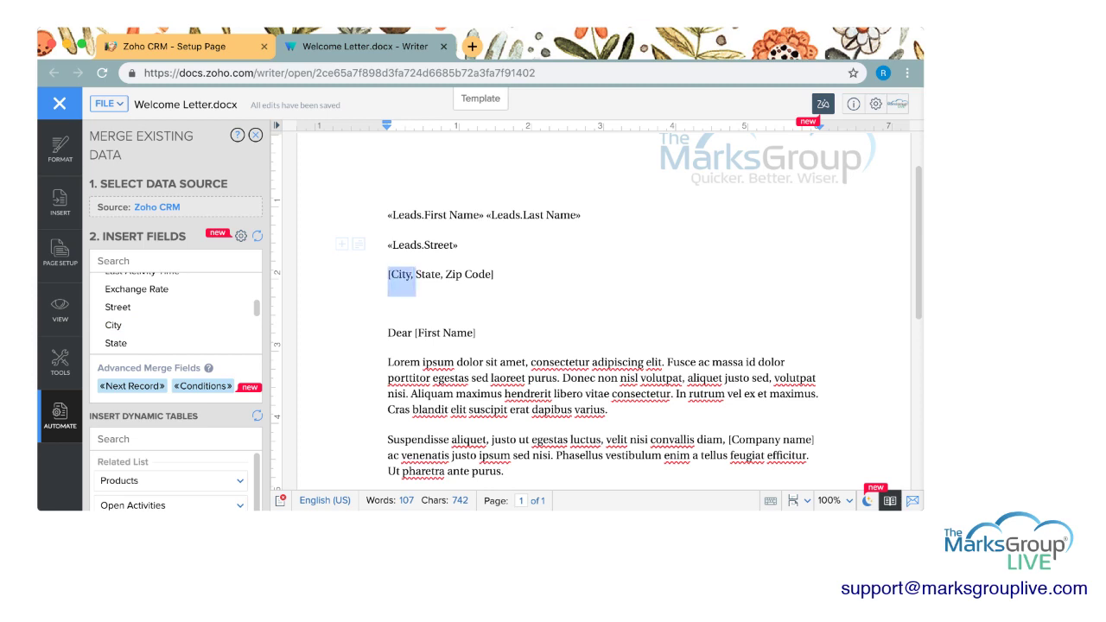
left_click(114, 325)
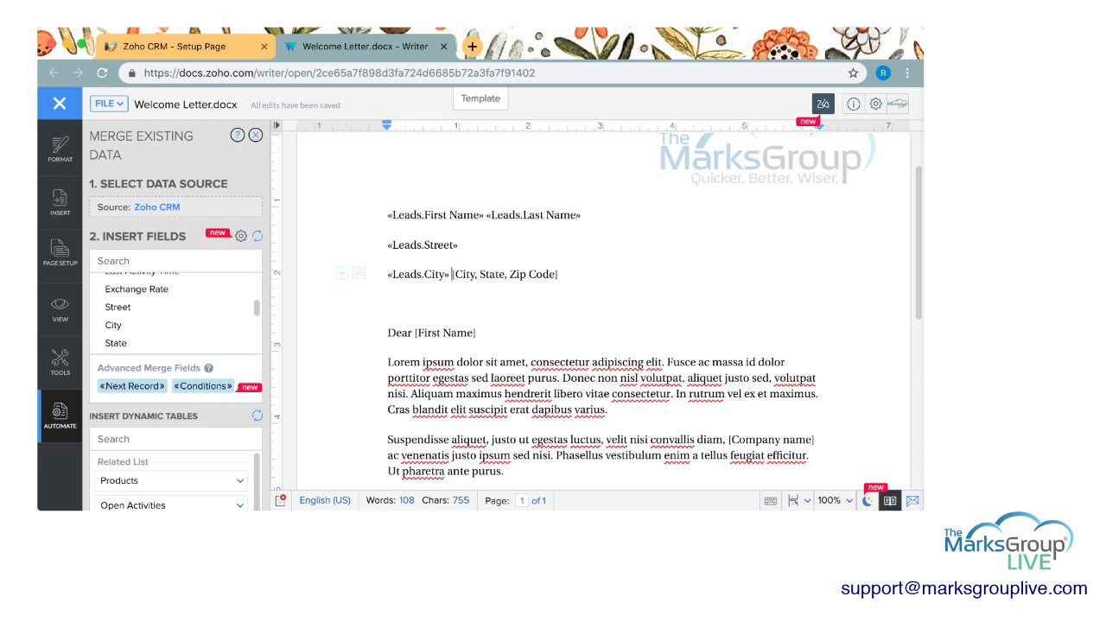
type(",")
mouse_move(458, 274)
left_mouse_down()
mouse_move(479, 274)
mouse_move(456, 275)
left_mouse_up()
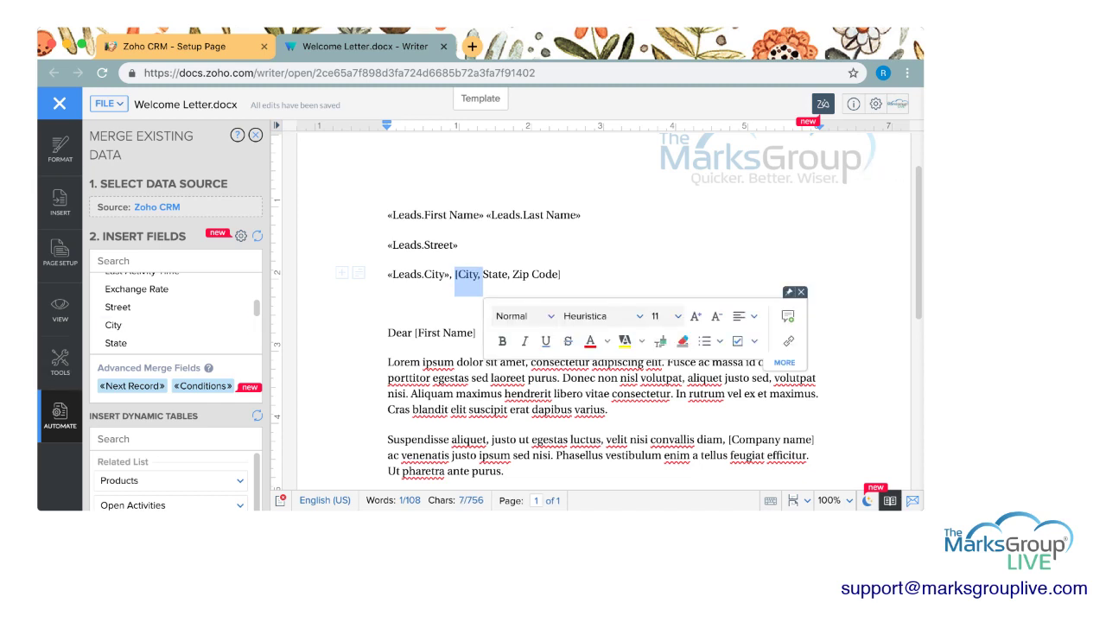
scroll(173, 325, "down", 1)
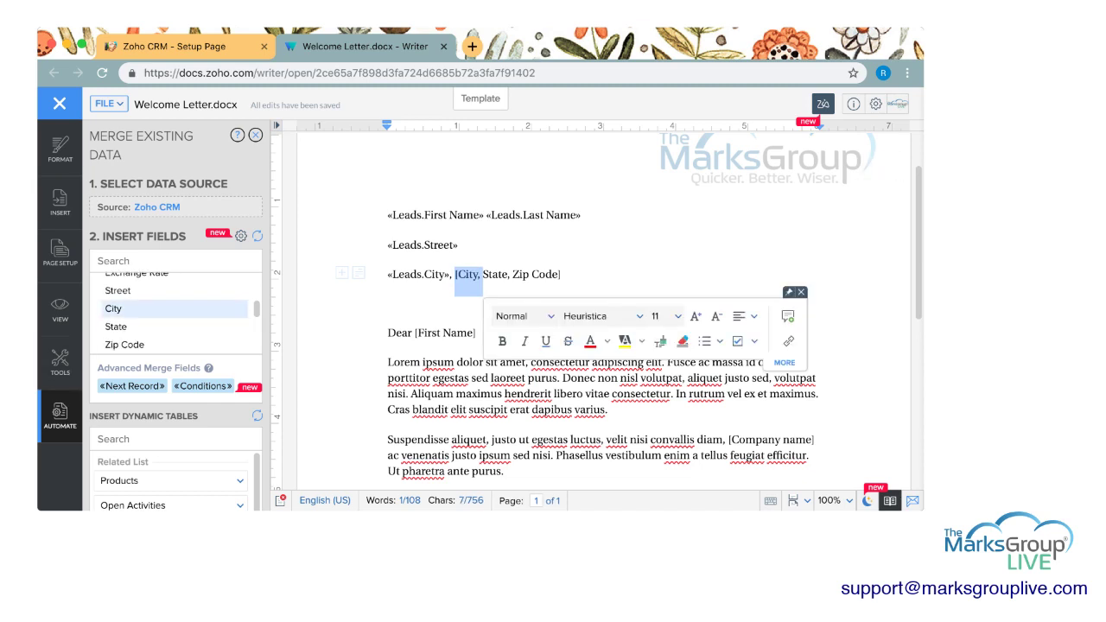
left_click(115, 326)
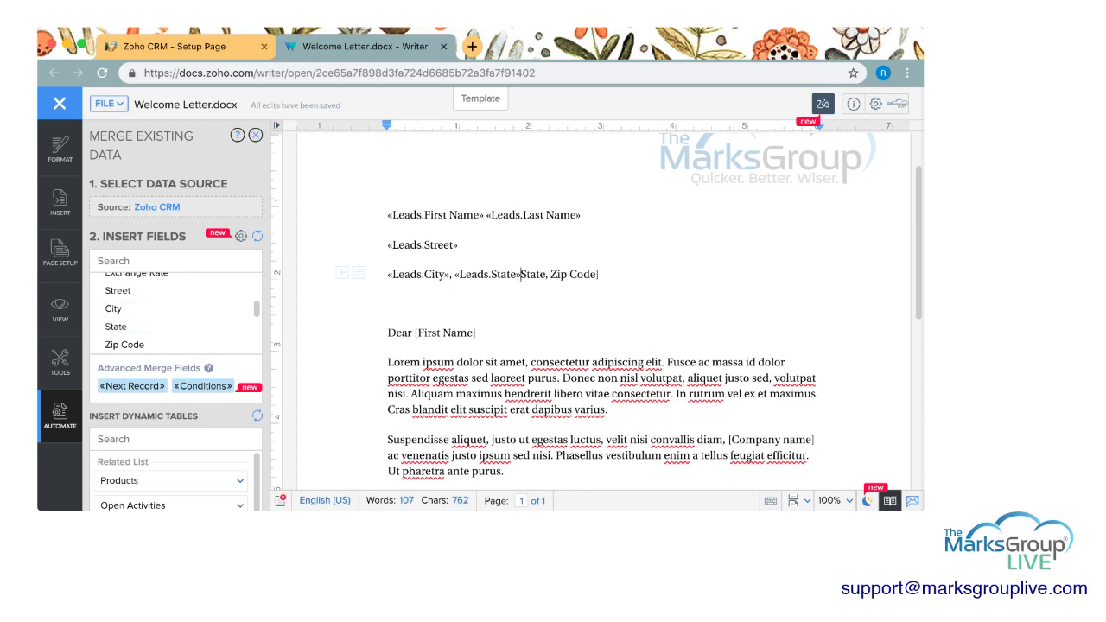
key("shift+End")
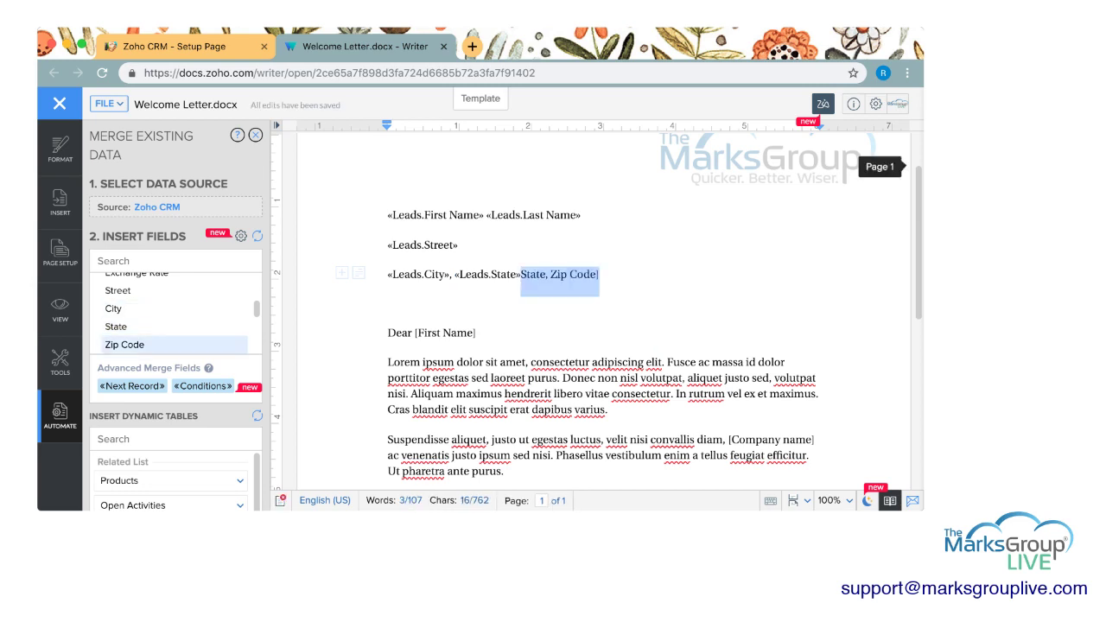
left_click(124, 344)
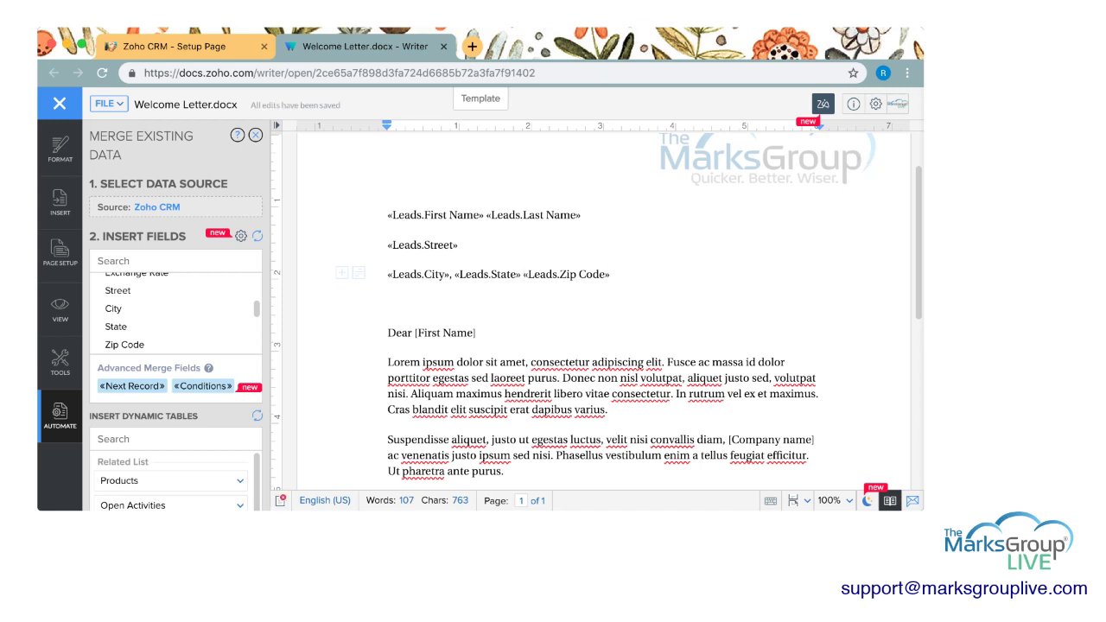
- Replace the [First Name] placeholder in the Dear greeting with the Leads First Name merge field
left_click_drag(473, 334, 415, 334)
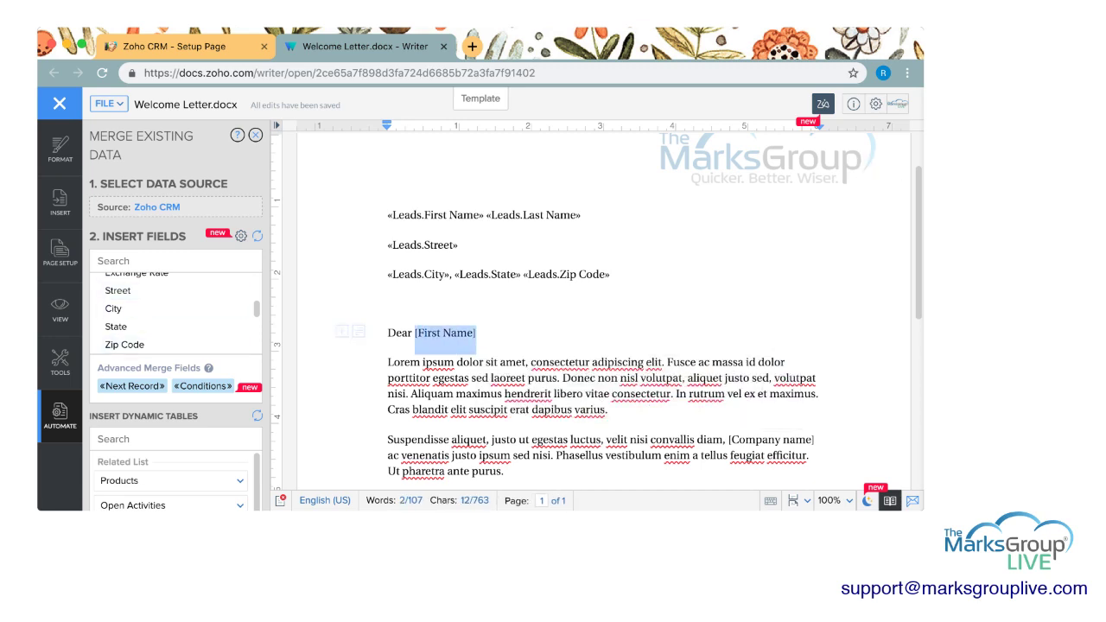
scroll(155, 315, "up", 10)
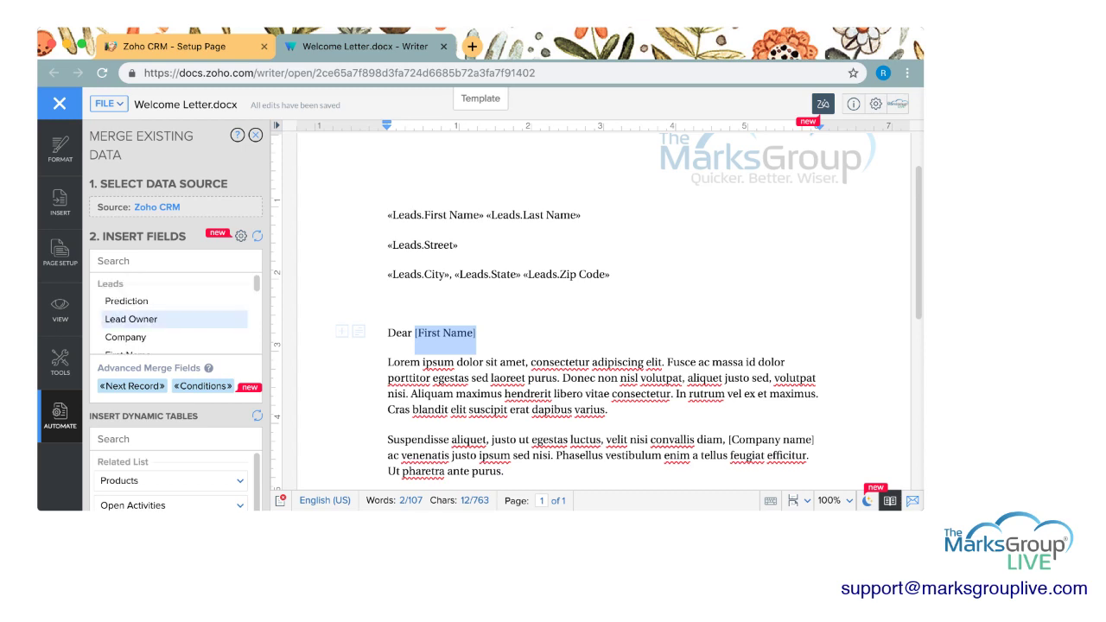
type("first name")
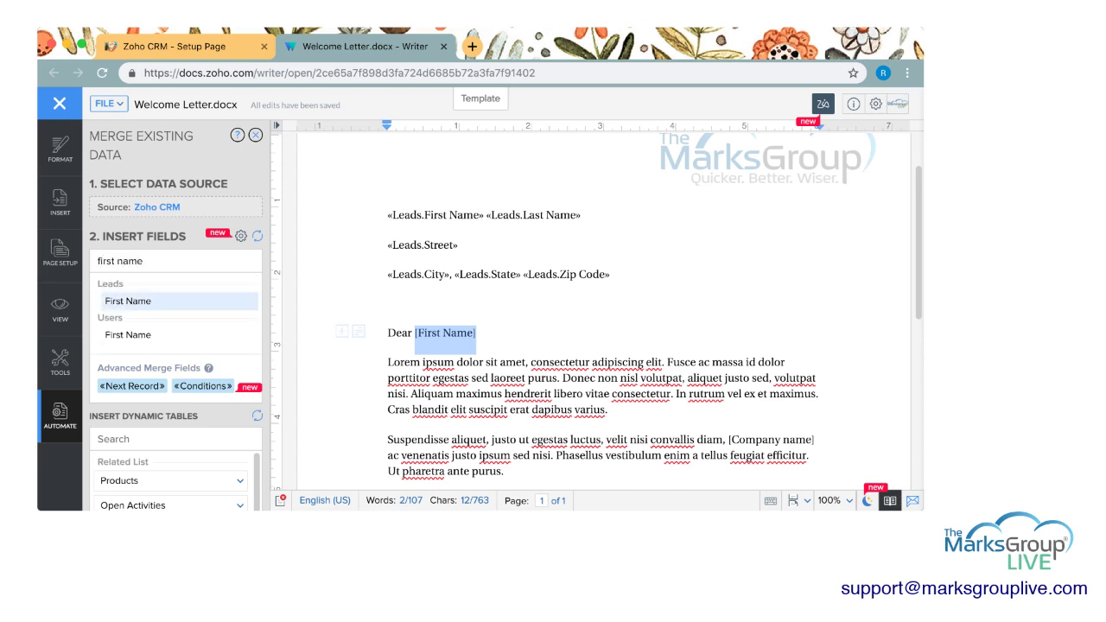
left_click(128, 300)
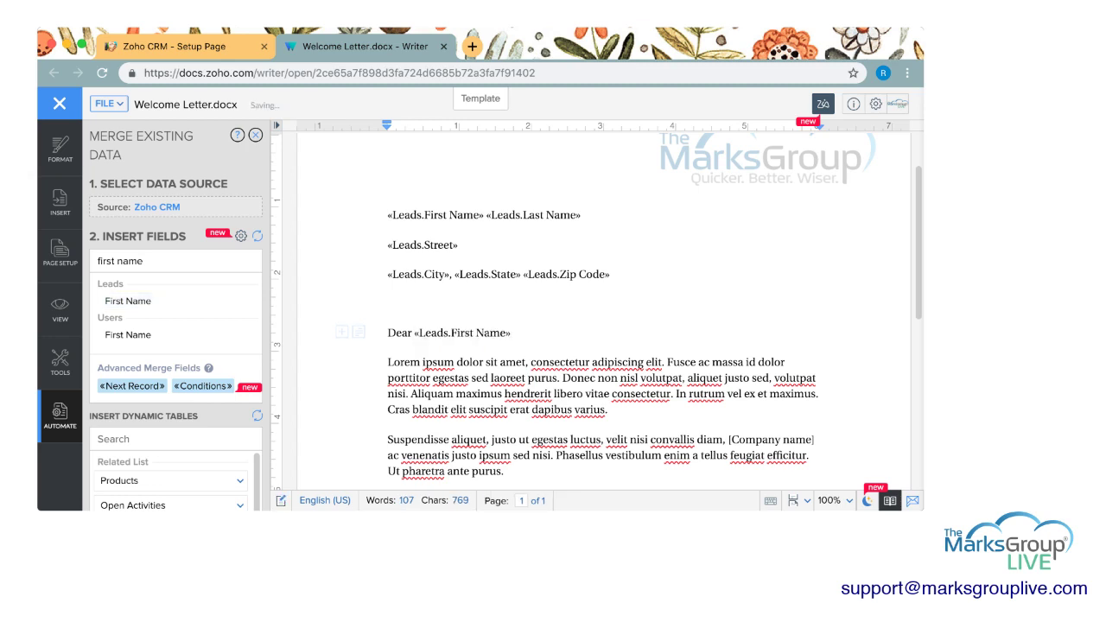
- Replace the [Company name] placeholder in the second body paragraph with the Leads Company merge field
scroll(605, 302, "down", 2)
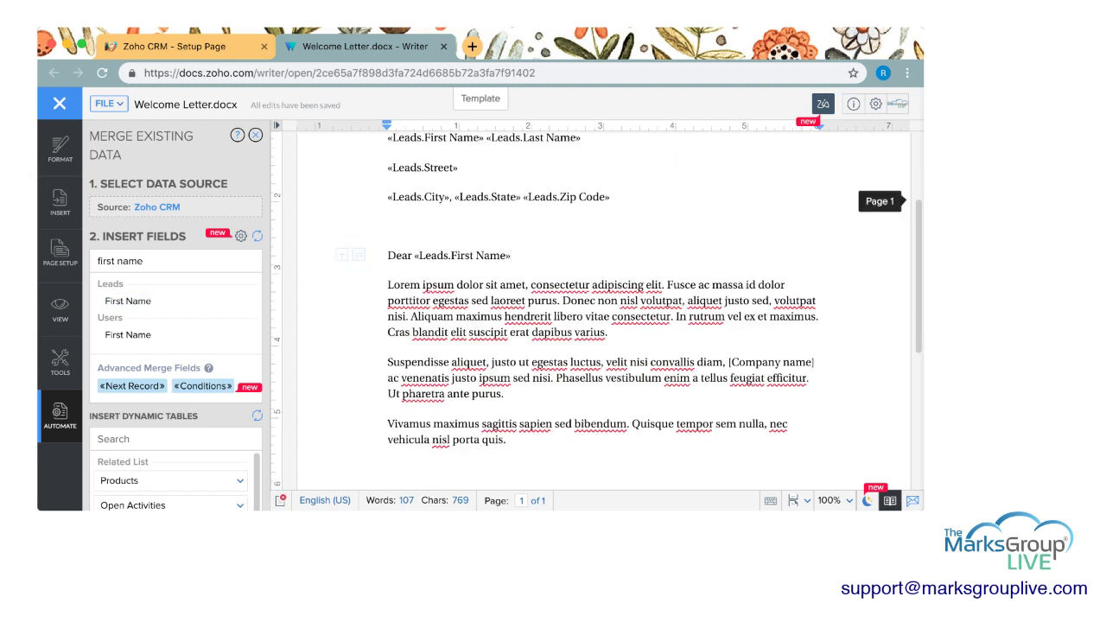
left_click_drag(728, 362, 814, 362)
left_click_drag(143, 261, 96, 261)
type("c")
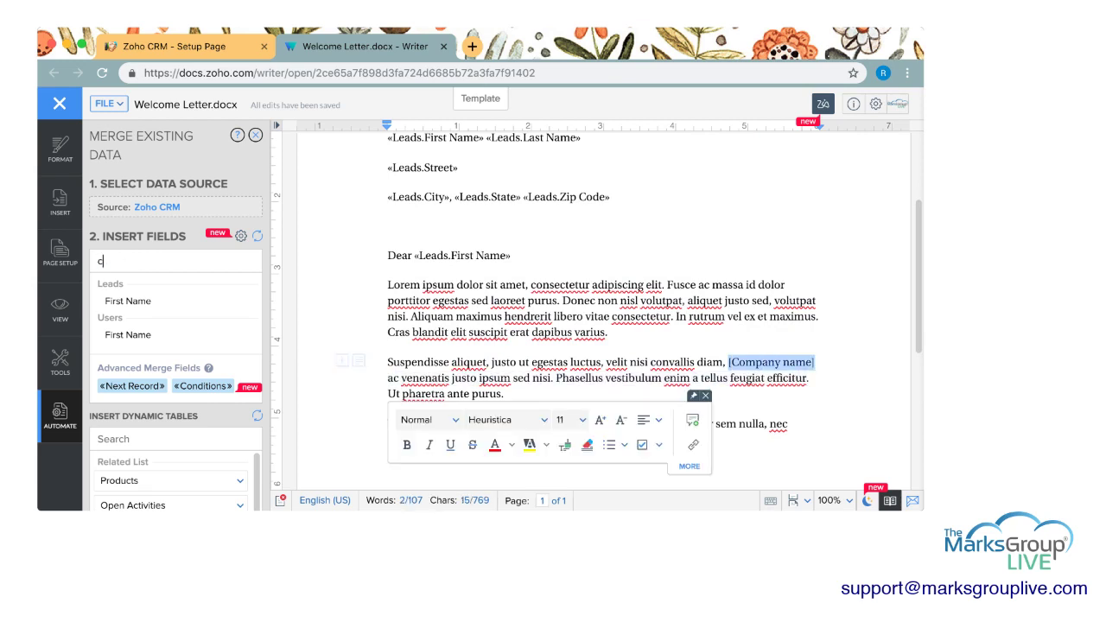
type("omanany name")
key("BackSpace")
key("BackSpace")
key("BackSpace")
key("BackSpace")
key("BackSpace")
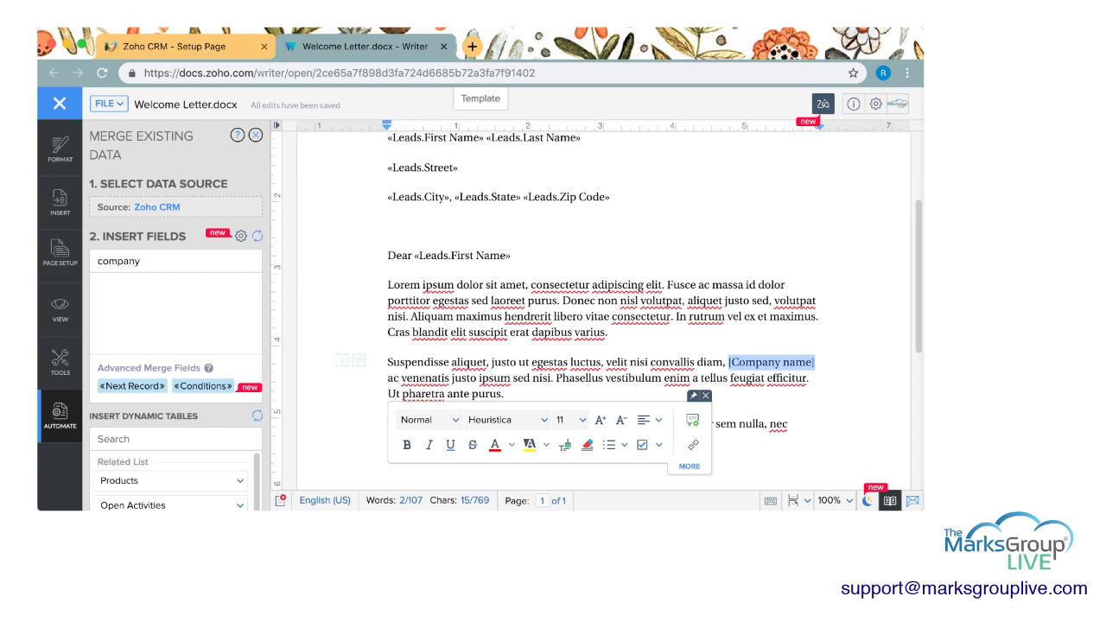
left_click(126, 301)
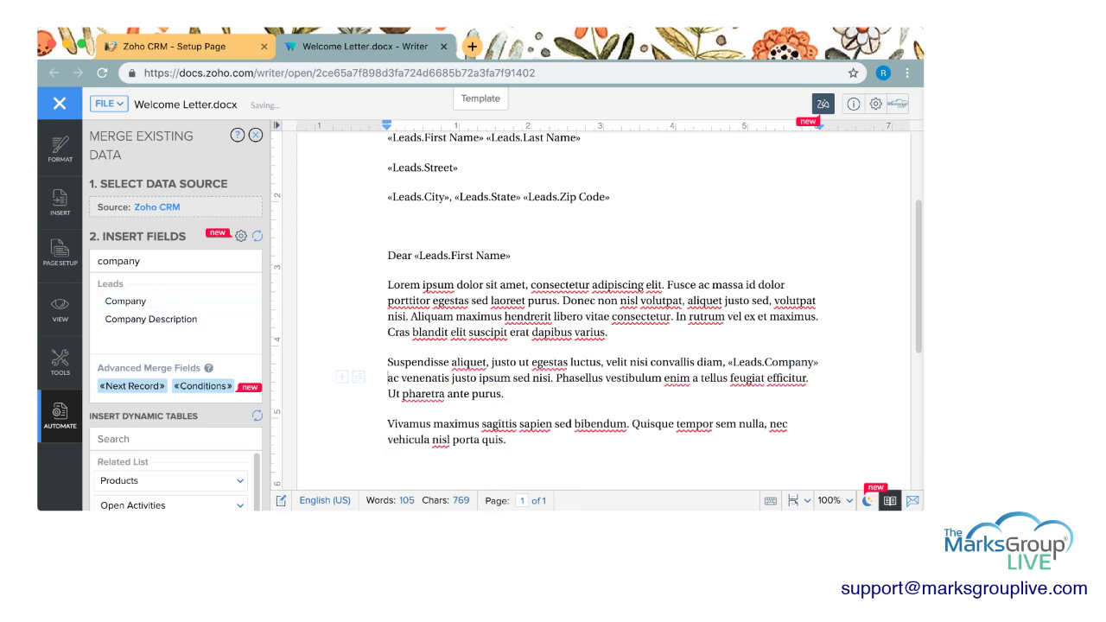
- Review the whole letter down to its signature block and close the Welcome Letter.docx editor
scroll(605, 311, "down", 5)
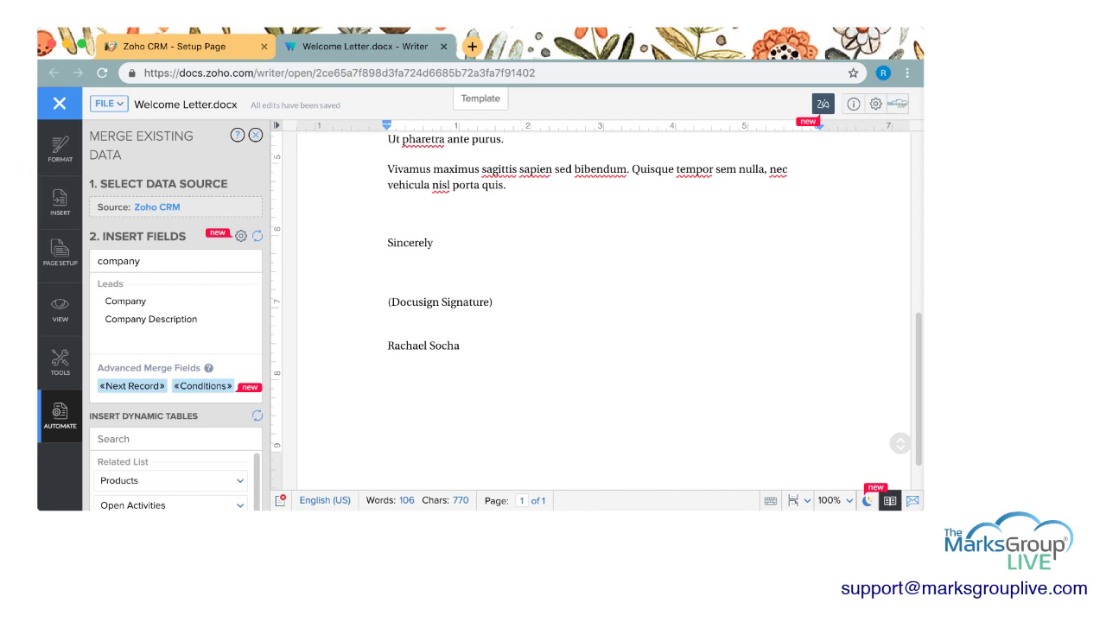
scroll(605, 311, "down", 1)
scroll(605, 311, "up", 10)
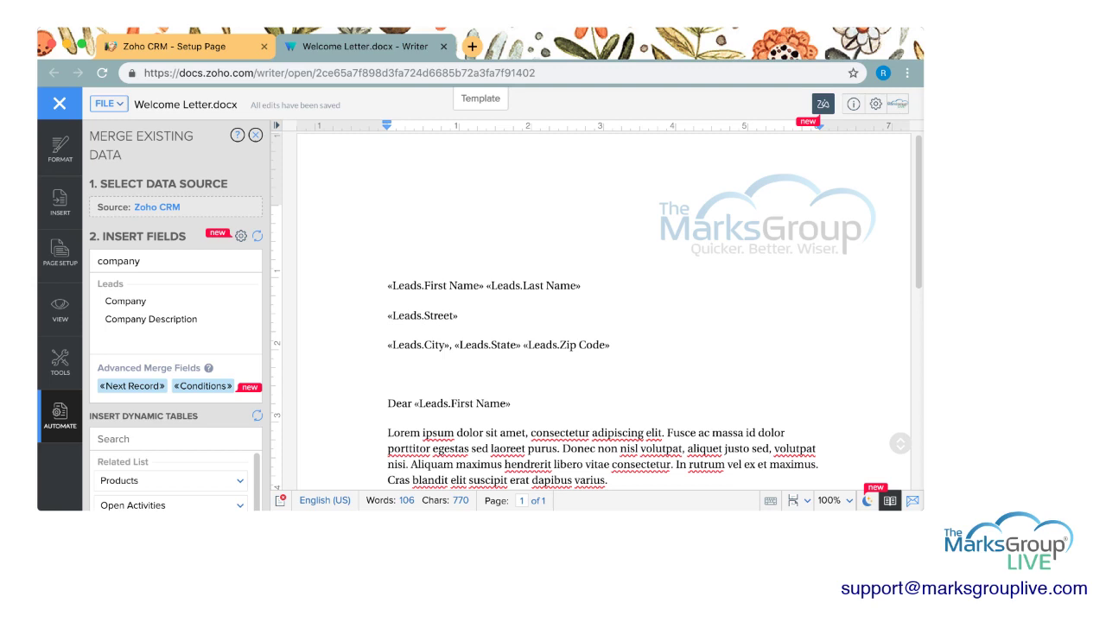
left_click(59, 103)
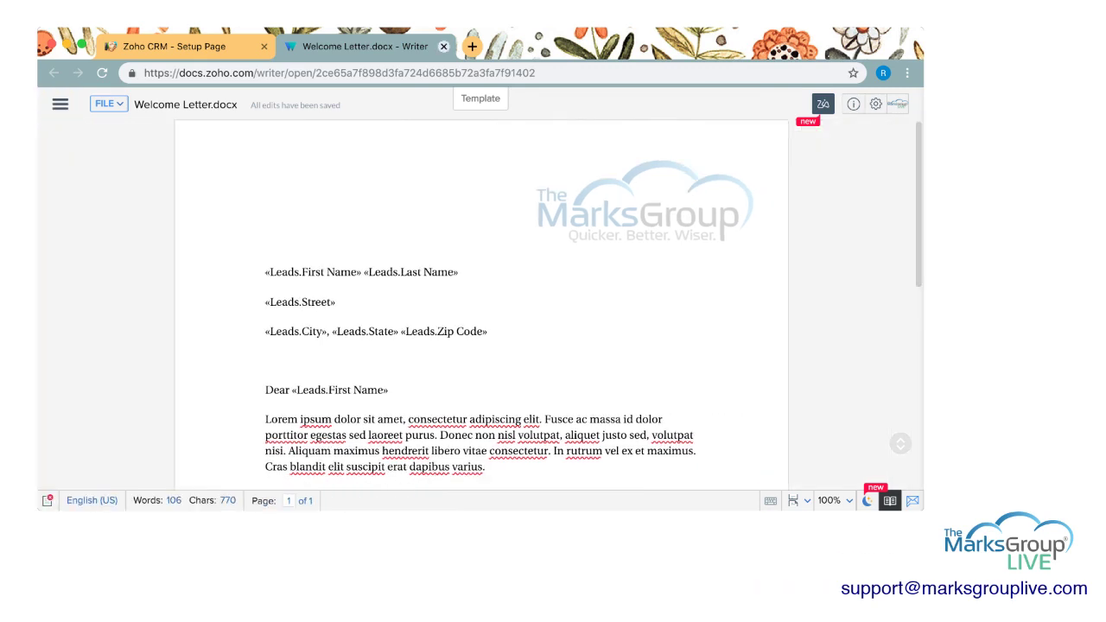
left_click(443, 46)
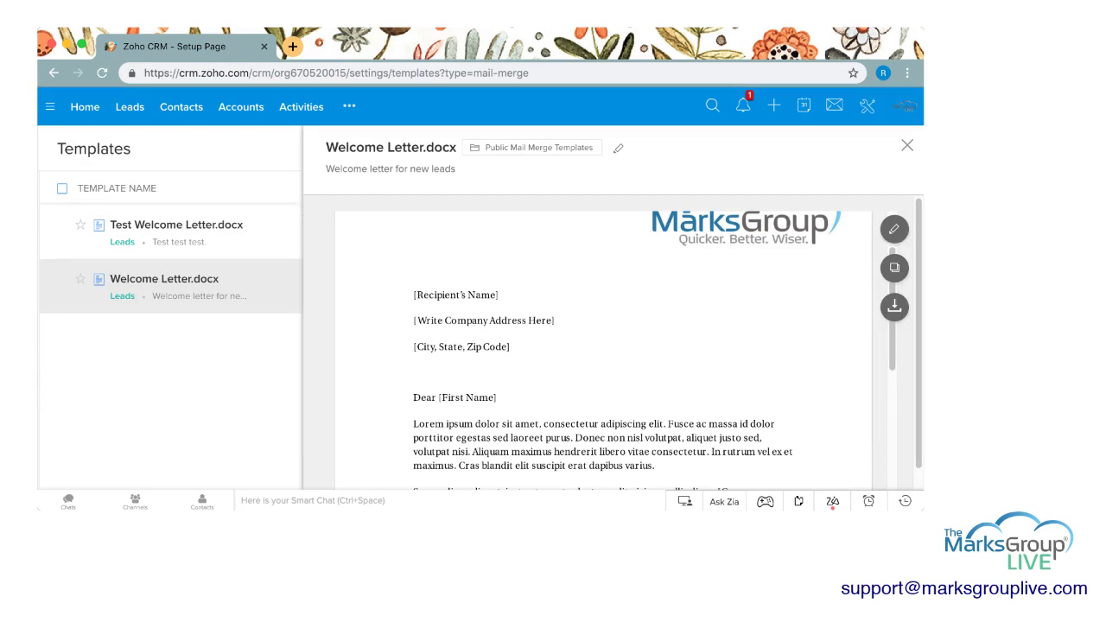
- Reload the mail merge templates and preview Welcome Letter.docx from logo to signature
left_click(102, 73)
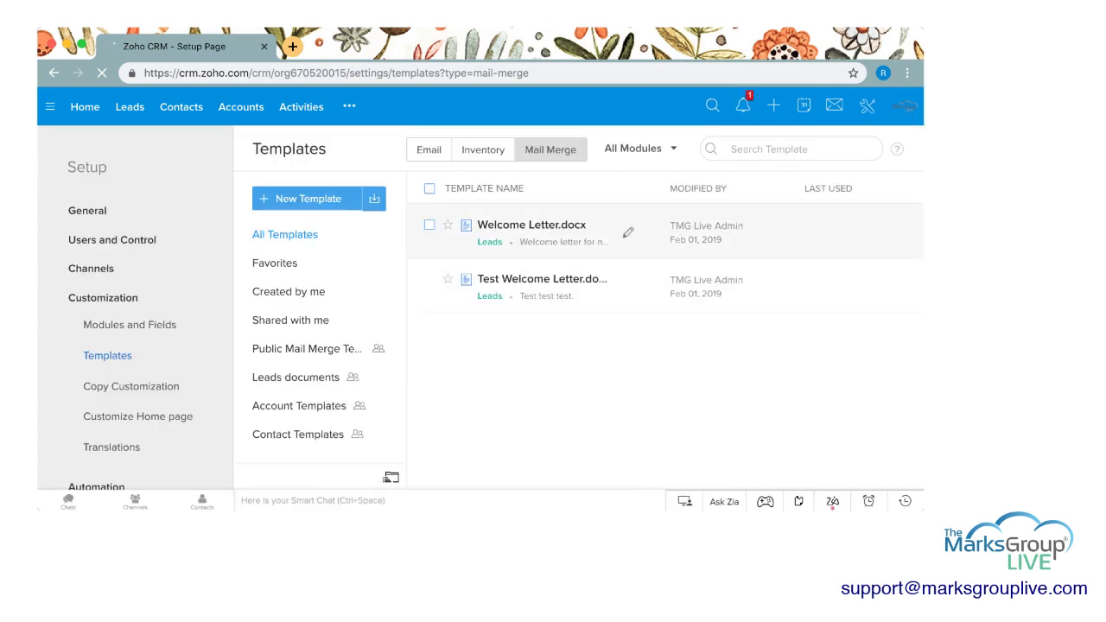
left_click(531, 225)
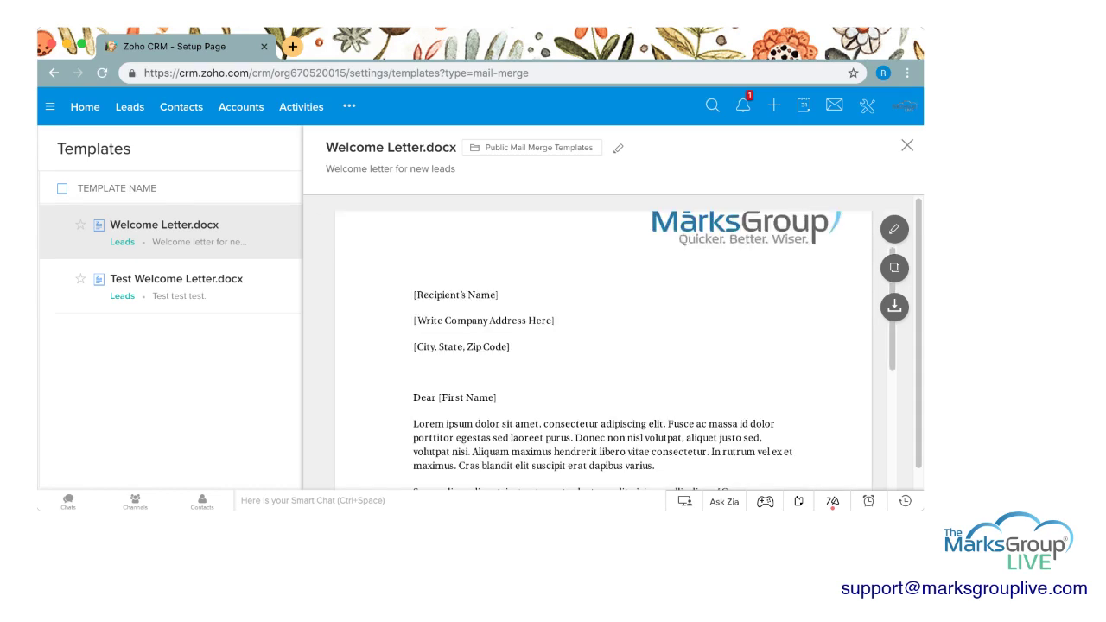
scroll(603, 345, "down", 10)
scroll(603, 345, "up", 10)
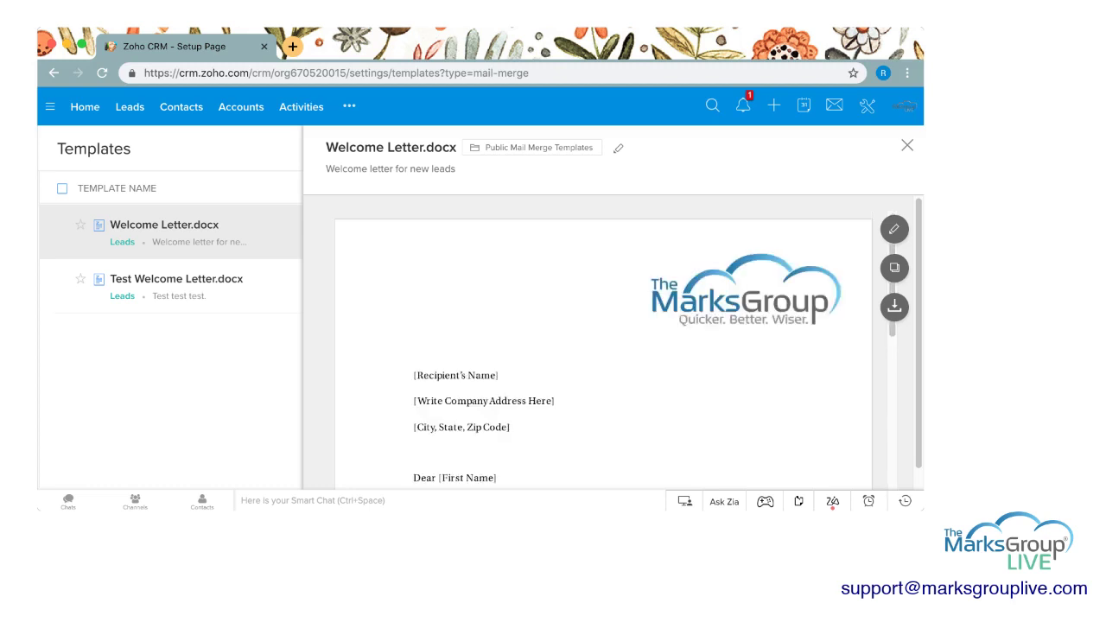
scroll(603, 346, "down", 10)
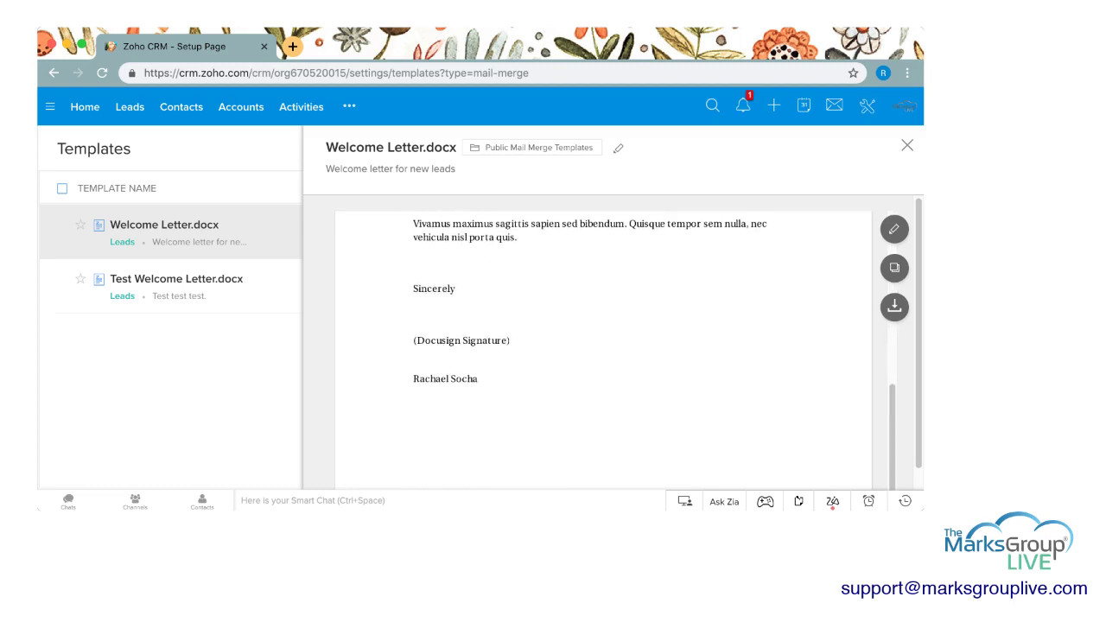
scroll(603, 345, "up", 7)
scroll(603, 345, "up", 1)
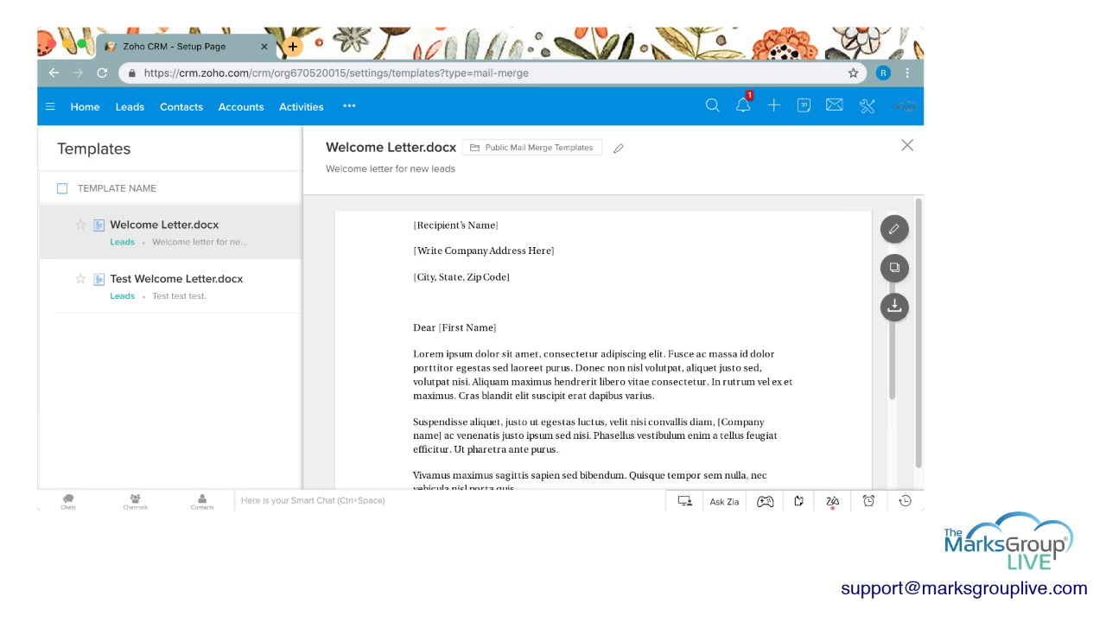
- Open the ABC Company Inc. lead's record from the All Leads list
left_click(129, 107)
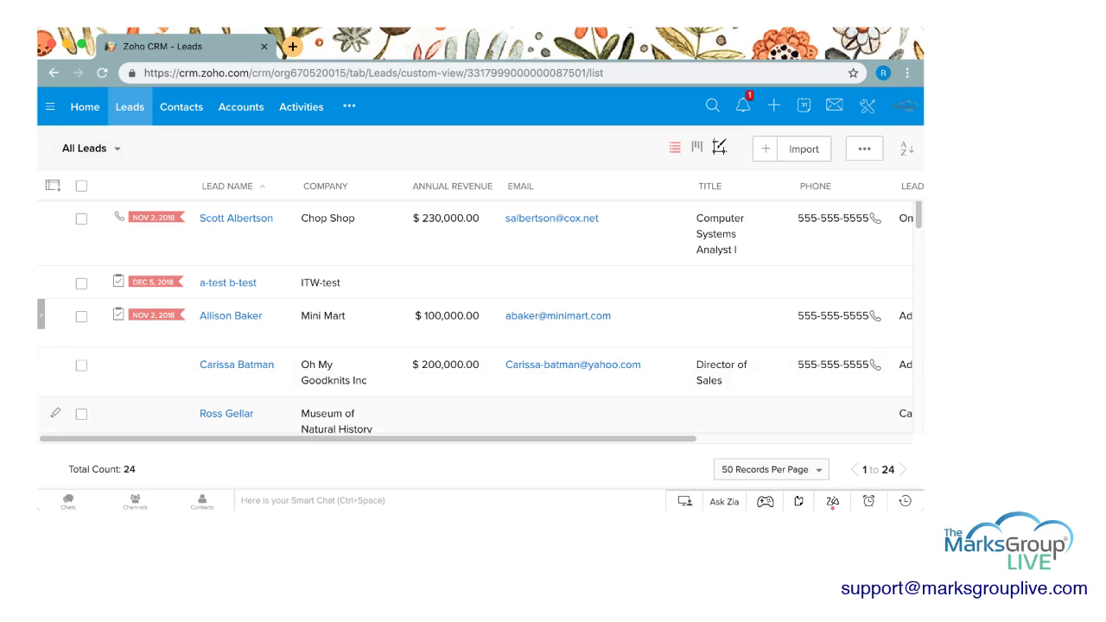
scroll(484, 317, "down", 10)
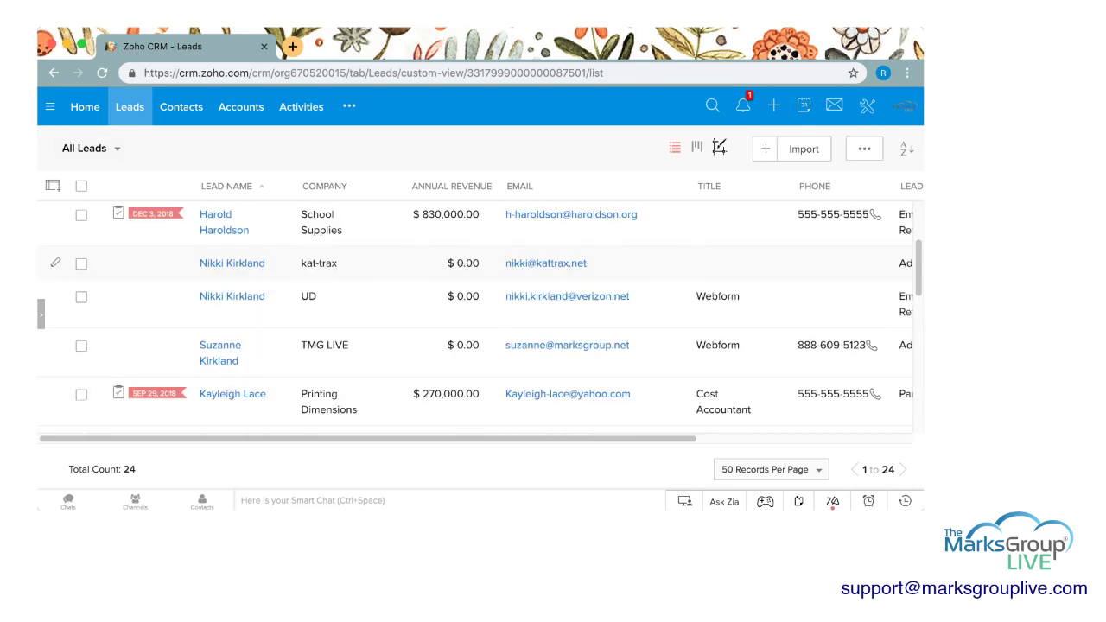
scroll(484, 317, "down", 5)
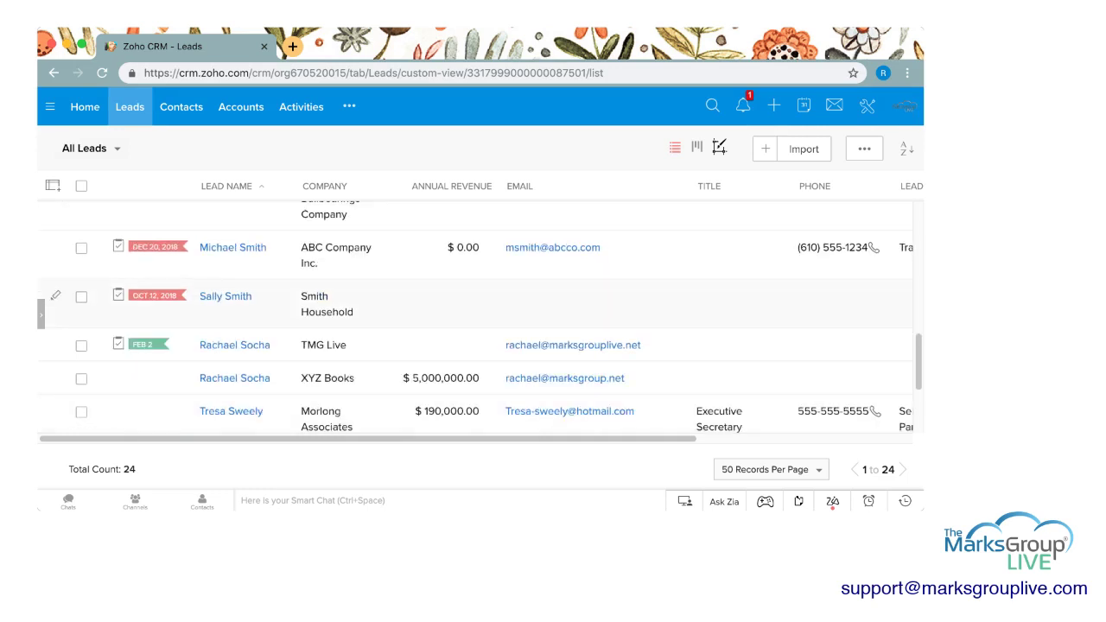
left_click(234, 248)
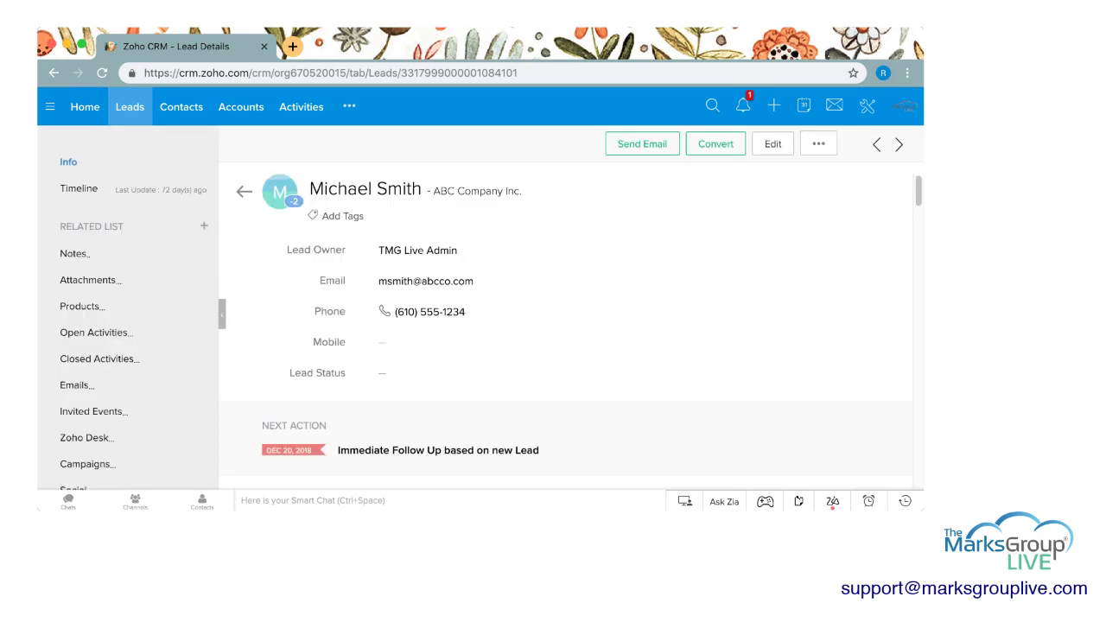
- Check the lead's details, especially the Address Information section, and return to the leads list
scroll(570, 328, "down", 3)
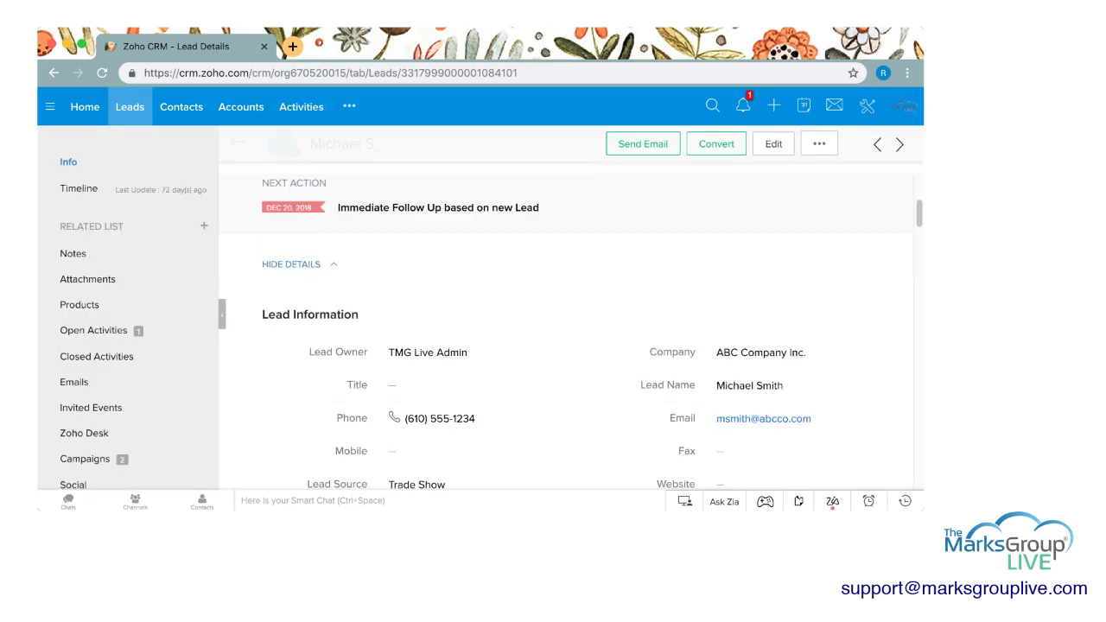
scroll(570, 328, "down", 15)
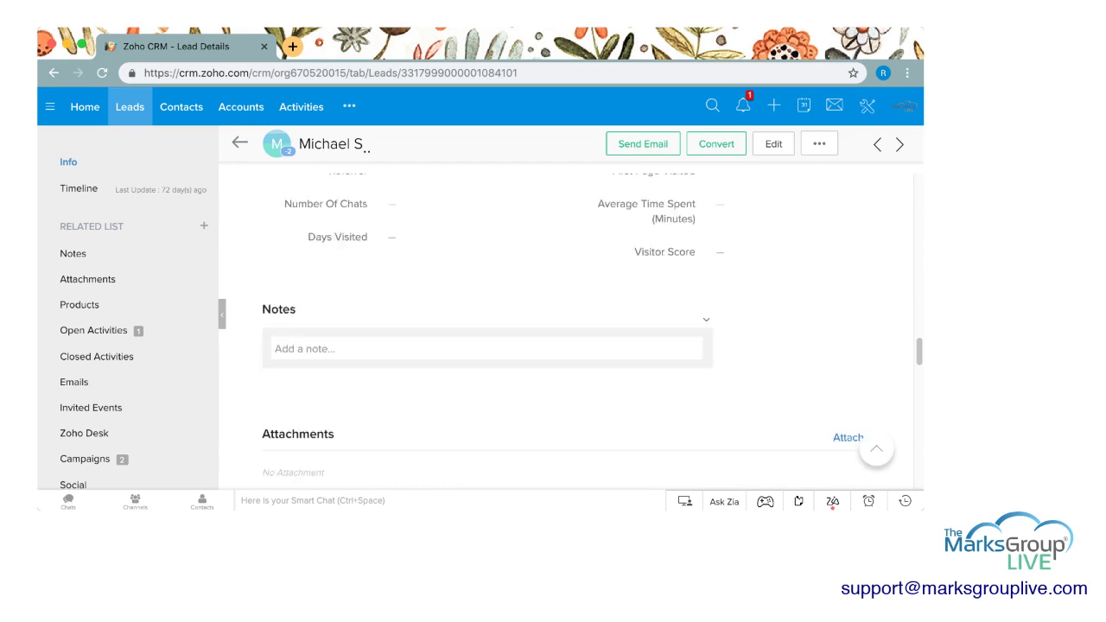
scroll(570, 329, "up", 8)
scroll(571, 328, "down", 2)
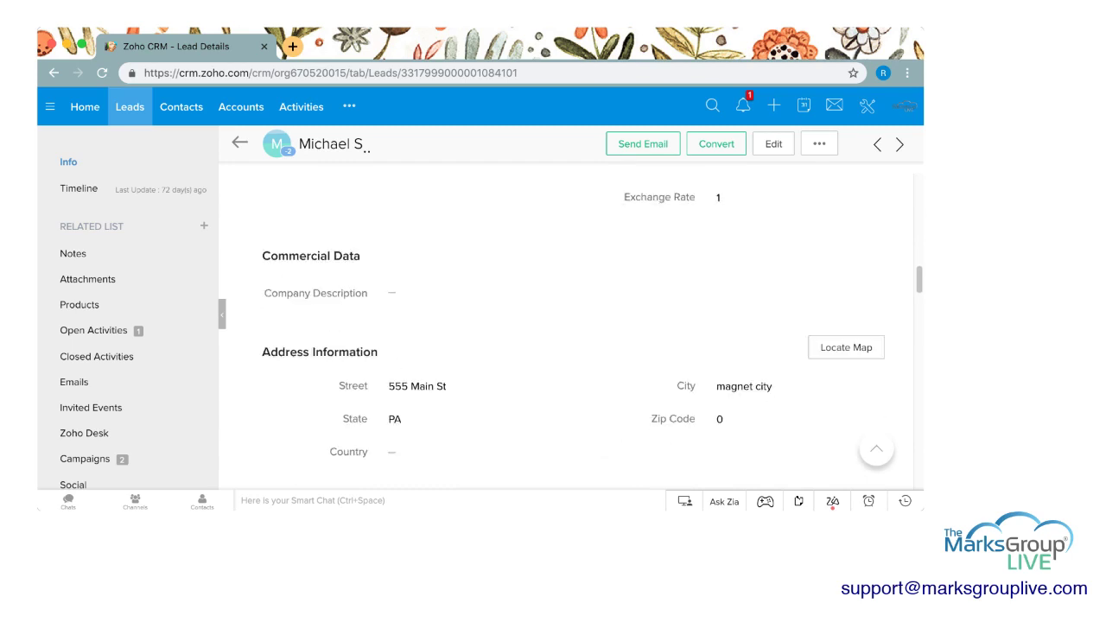
scroll(570, 328, "up", 10)
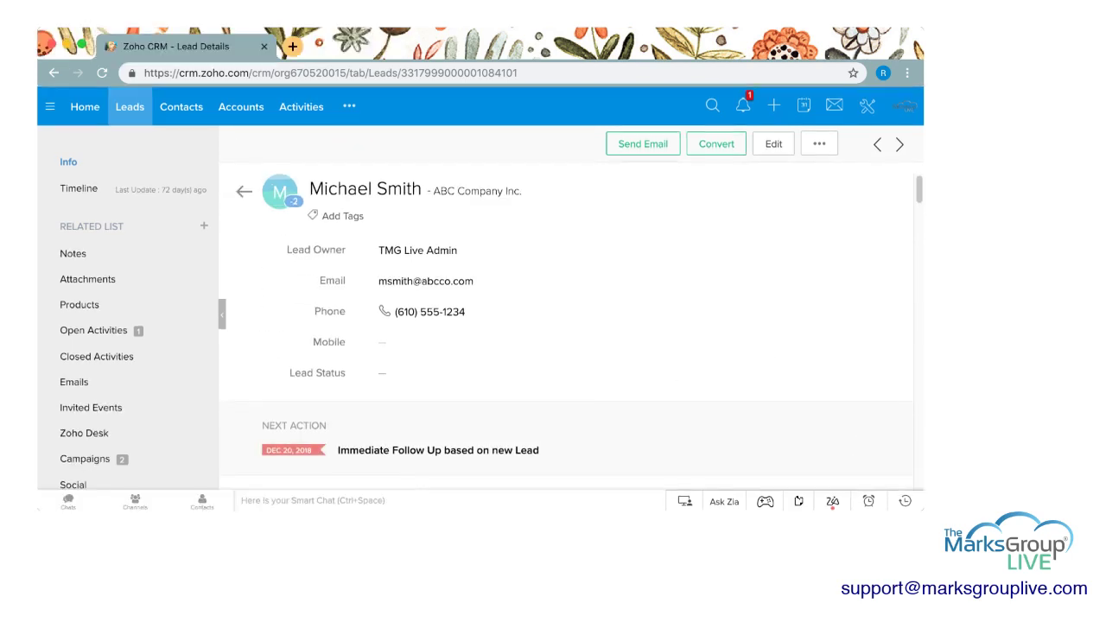
left_click(244, 191)
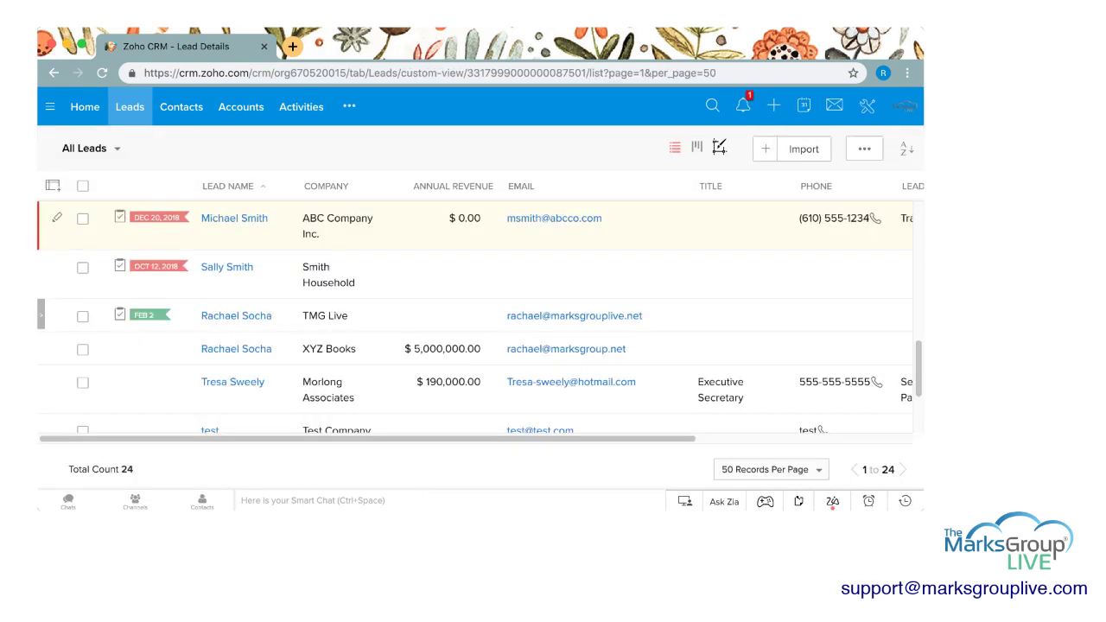
- Reopen the ABC Company Inc. lead and start a mail merge with the Welcome Letter.docx template in Zoho Writer
left_click(234, 219)
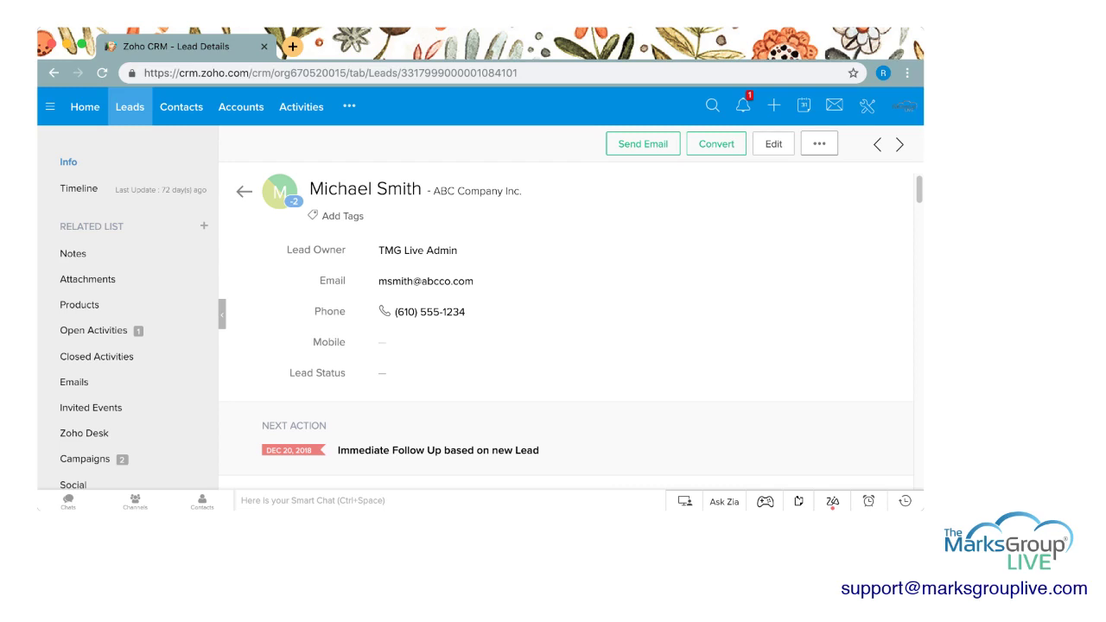
left_click(819, 143)
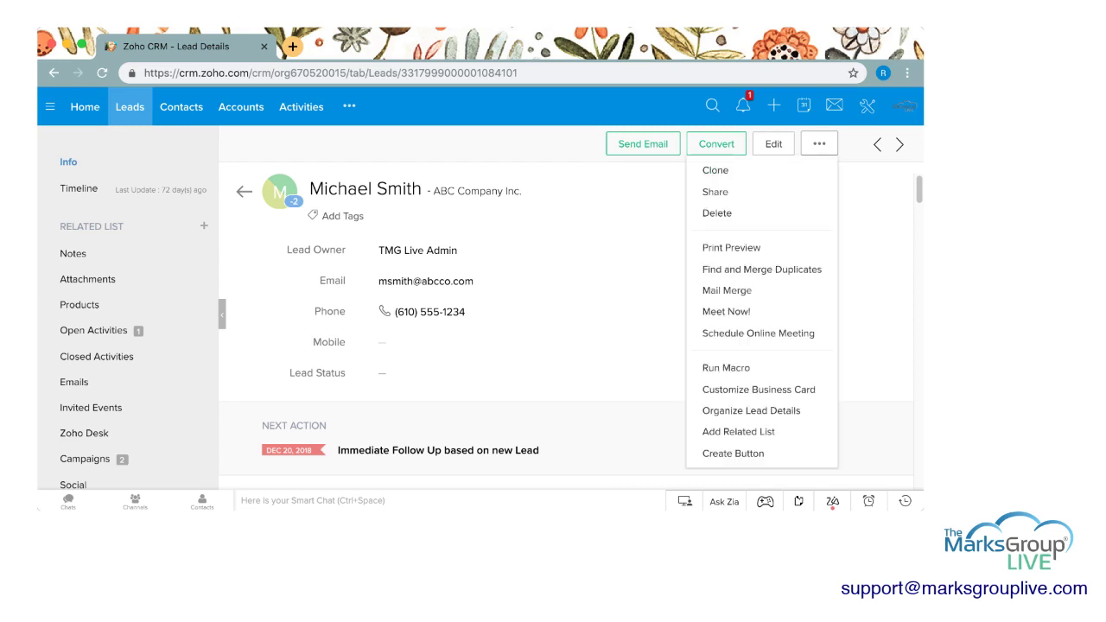
left_click(726, 290)
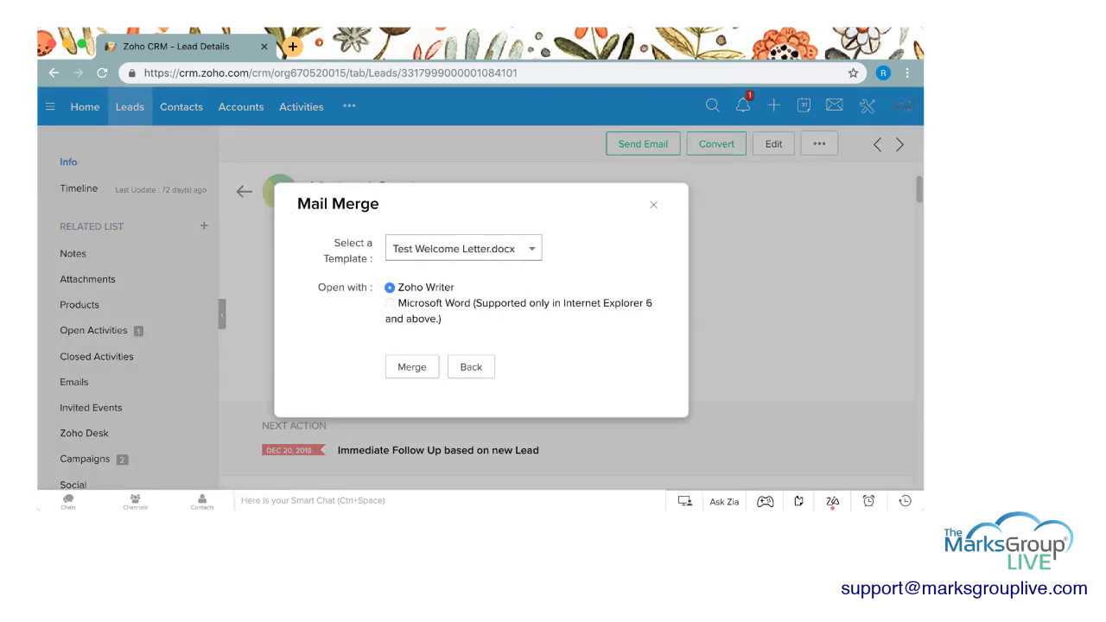
left_click(443, 249)
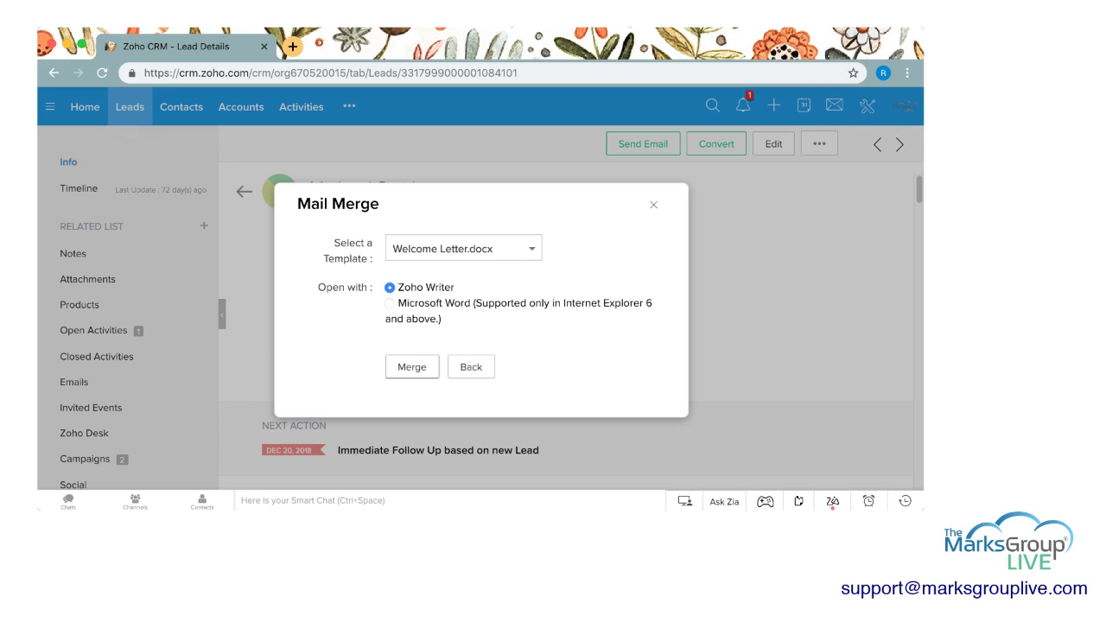
left_click(412, 367)
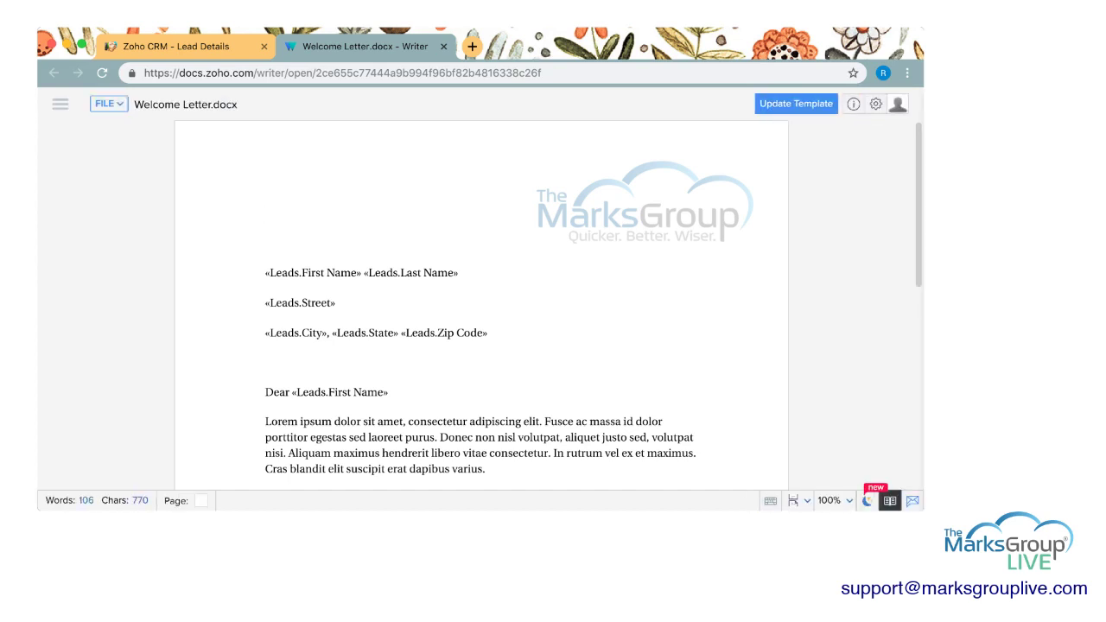
- Examine the merge fields in Welcome Letter.docx, from the address block and greeting to the body paragraphs
scroll(482, 305, "down", 3)
scroll(482, 305, "up", 1)
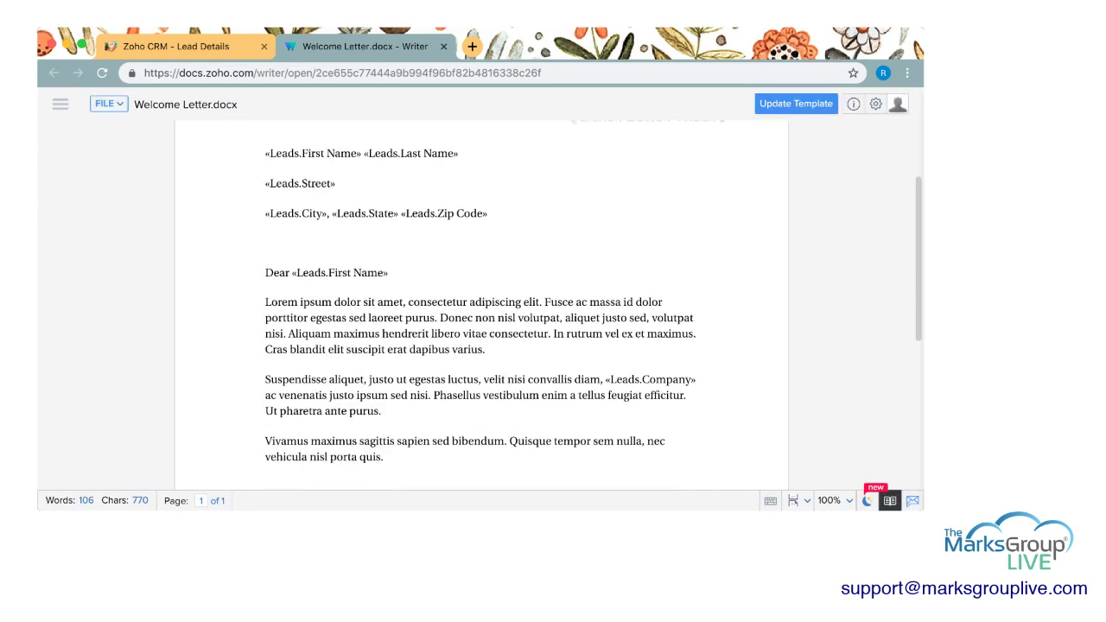
scroll(481, 306, "up", 2)
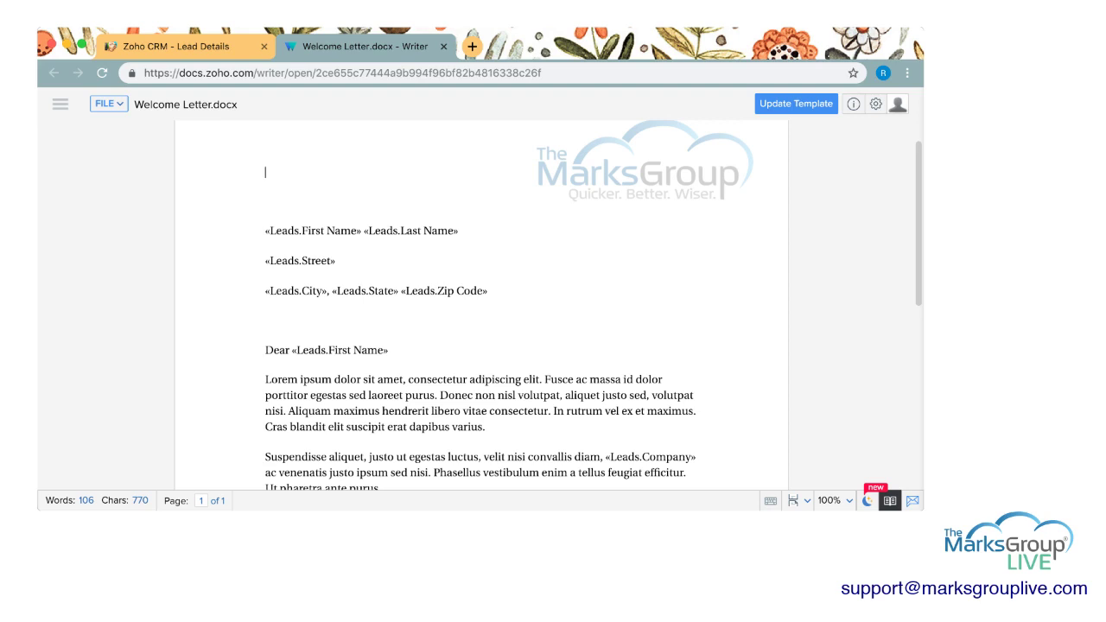
scroll(481, 305, "down", 2)
scroll(482, 305, "up", 3)
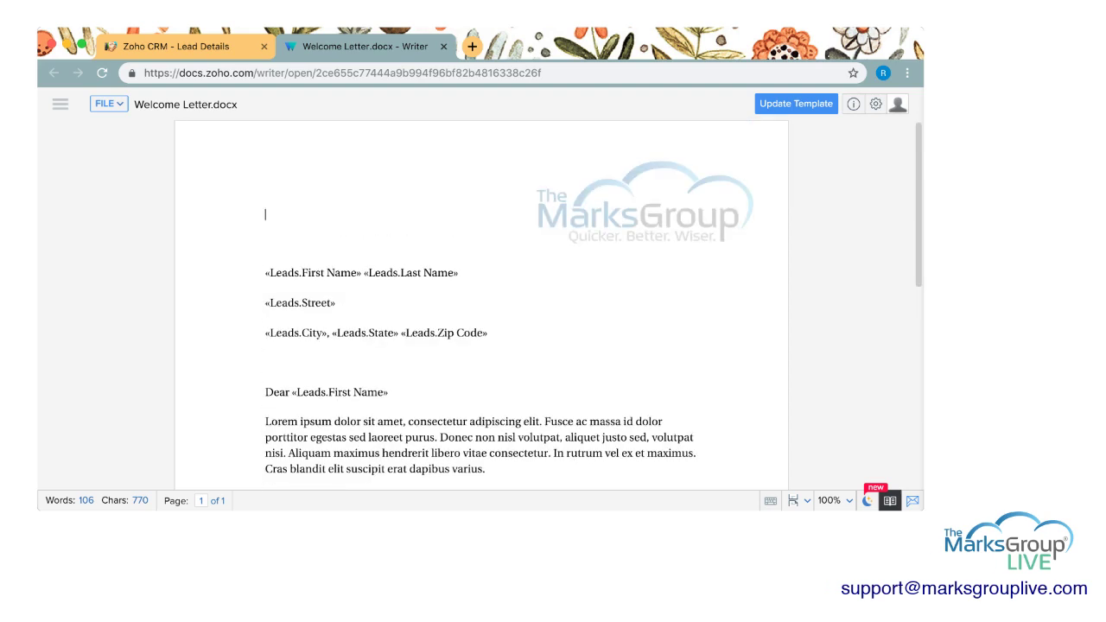
scroll(481, 305, "down", 5)
scroll(482, 305, "up", 4)
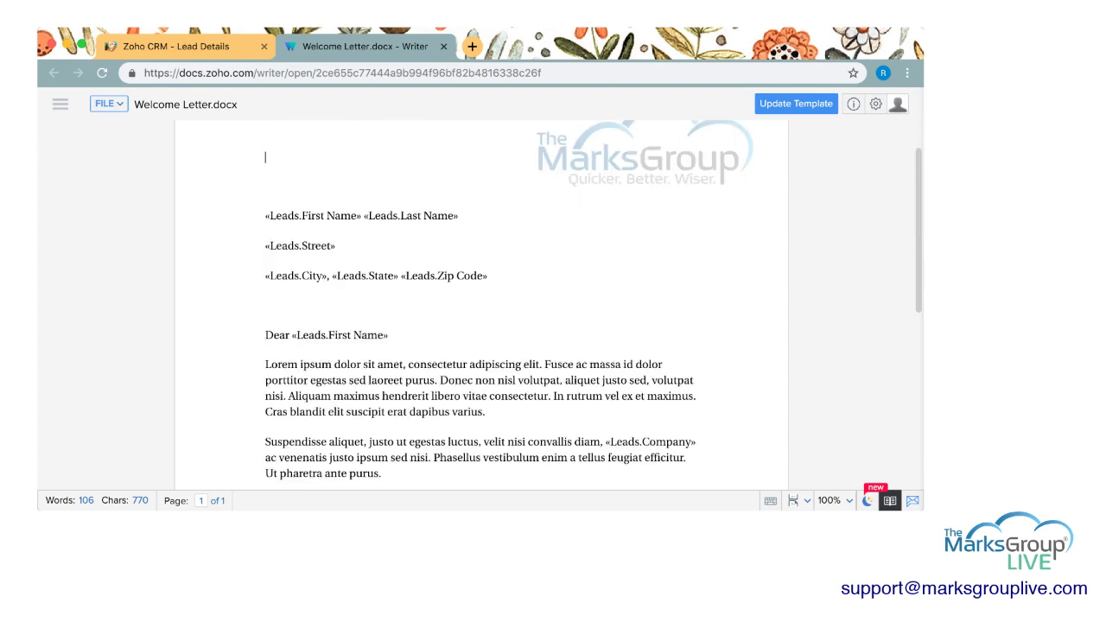
scroll(482, 305, "up", 1)
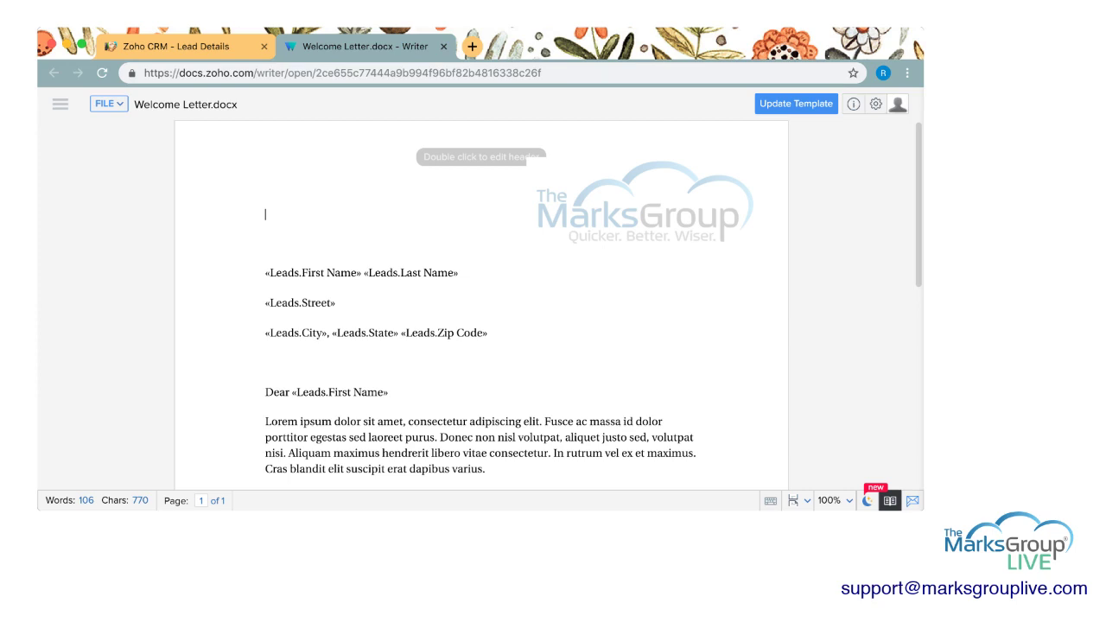
scroll(481, 305, "down", 2)
scroll(482, 305, "up", 2)
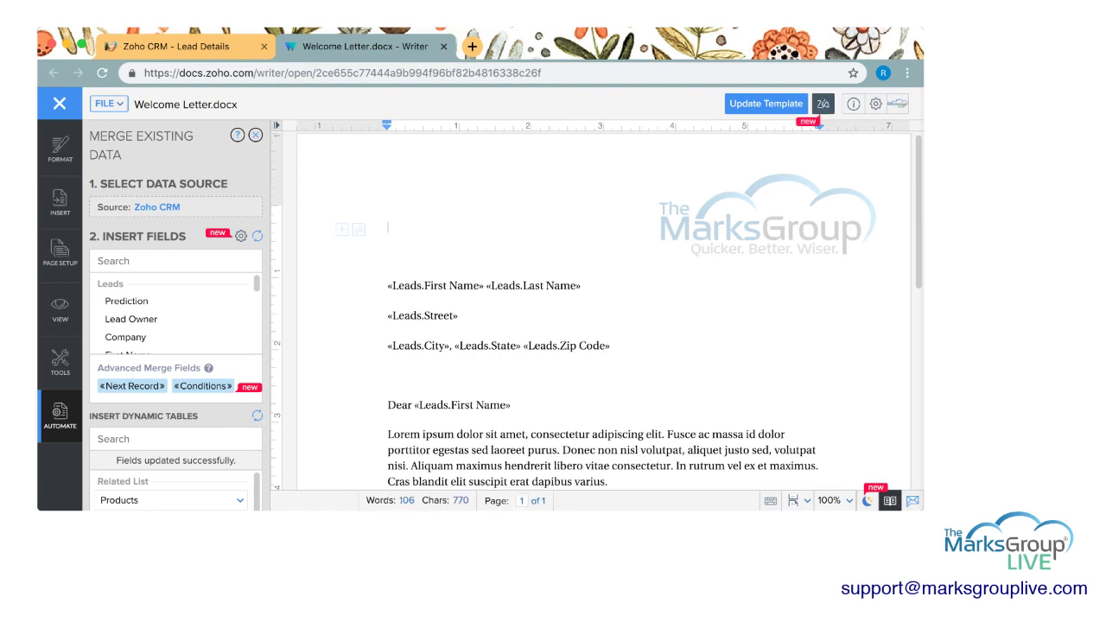
- Preview the merge for the selected lead and check the filled-in address, greeting and company name throughout the letter
scroll(176, 315, "down", 2)
scroll(175, 315, "up", 1)
scroll(175, 316, "down", 1)
scroll(176, 316, "down", 2)
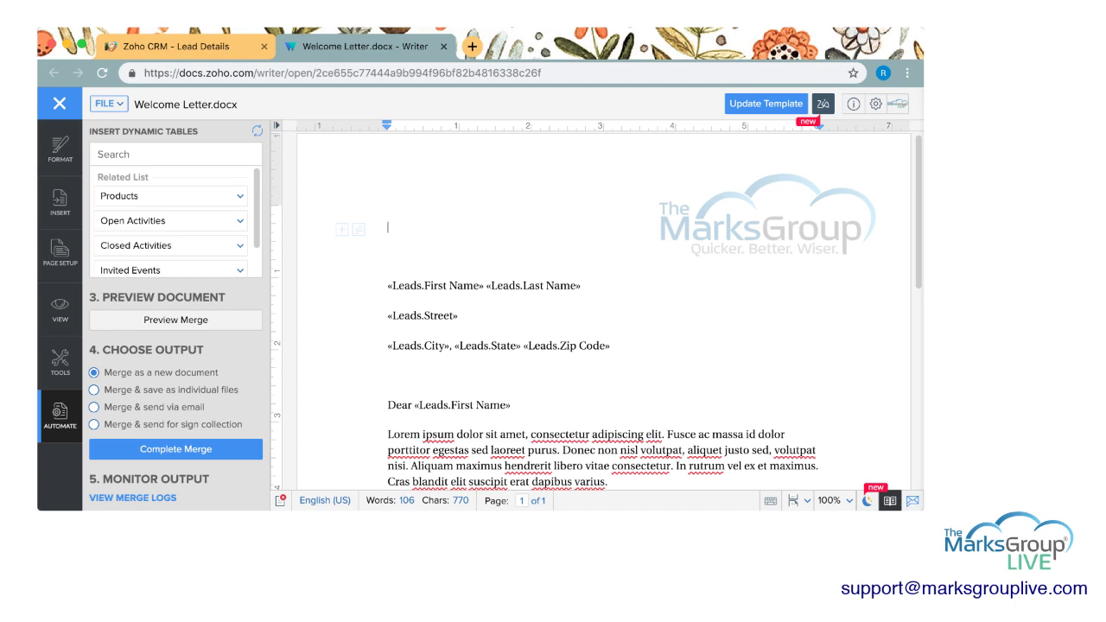
left_click(175, 320)
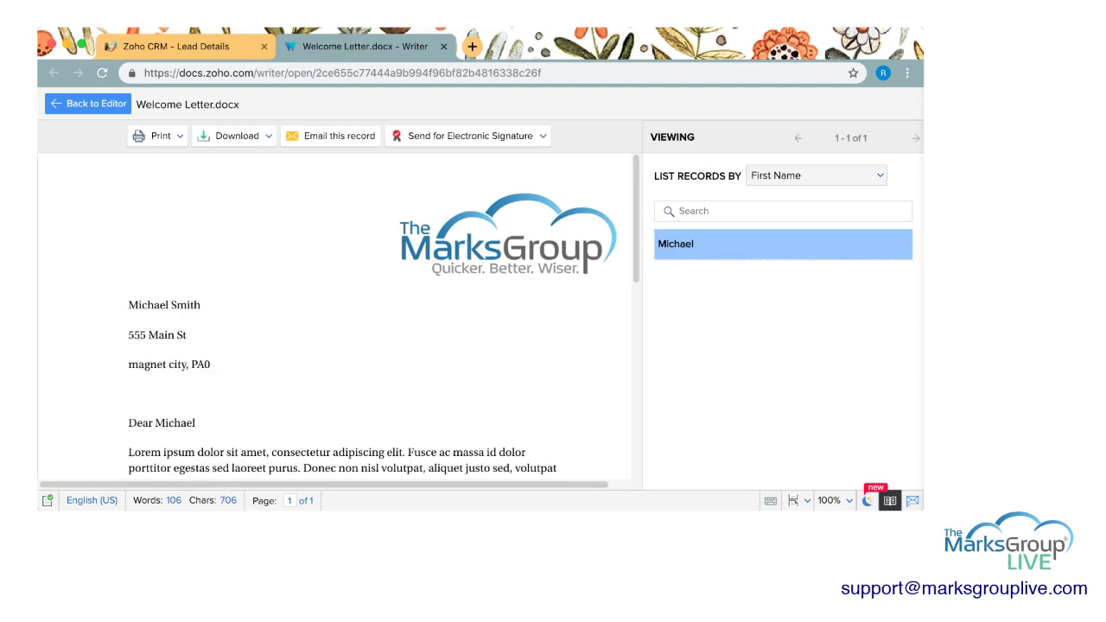
scroll(380, 320, "down", 2)
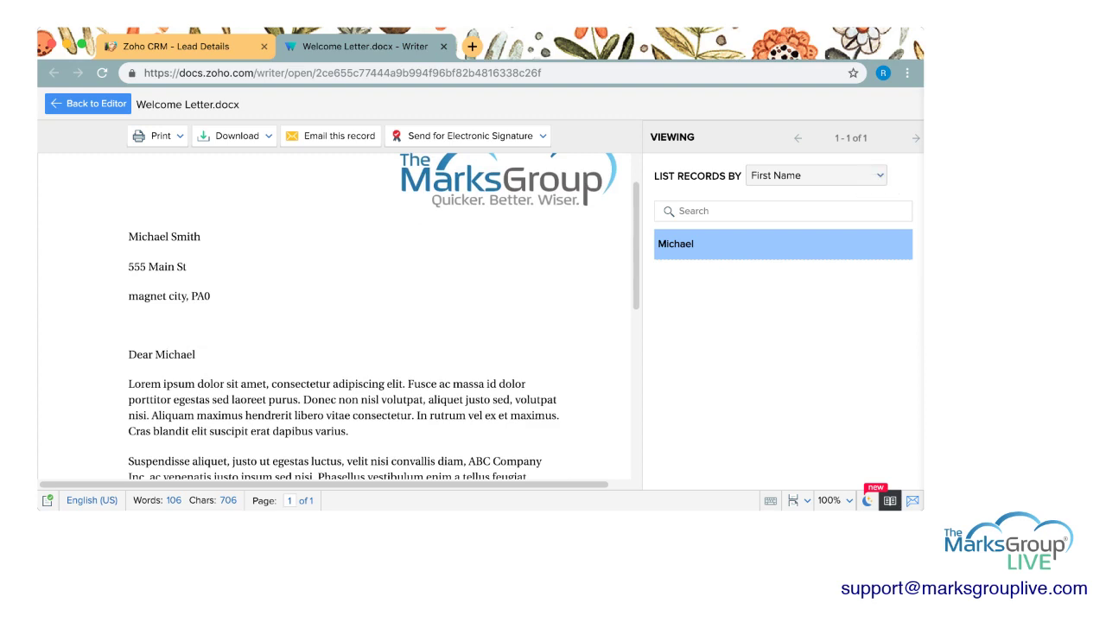
scroll(380, 319, "down", 2)
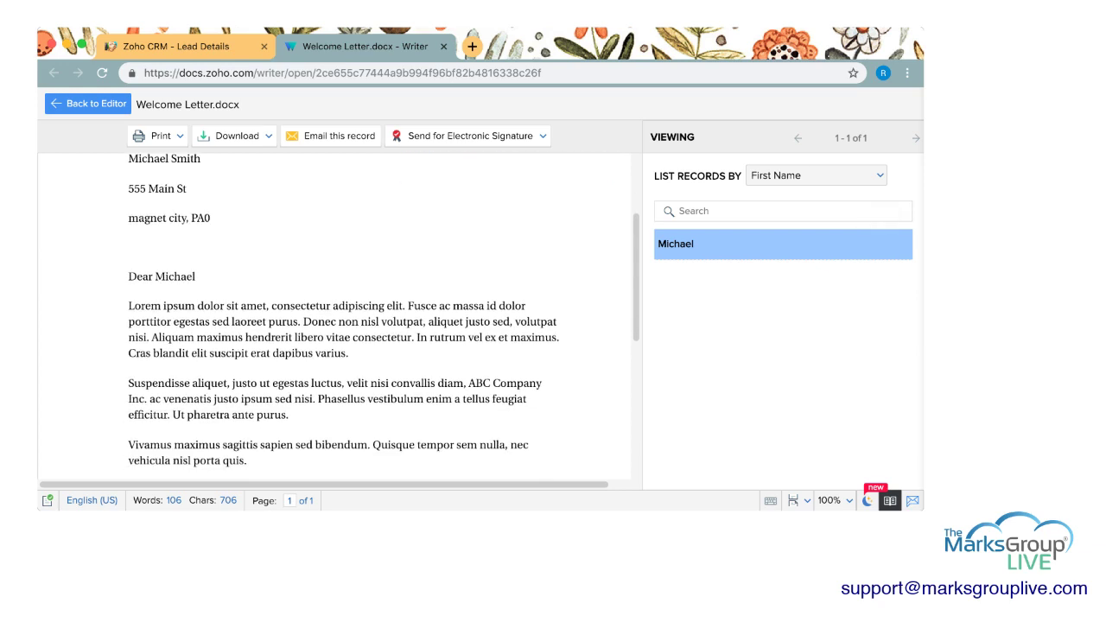
scroll(381, 320, "down", 8)
scroll(381, 320, "up", 7)
scroll(380, 319, "up", 4)
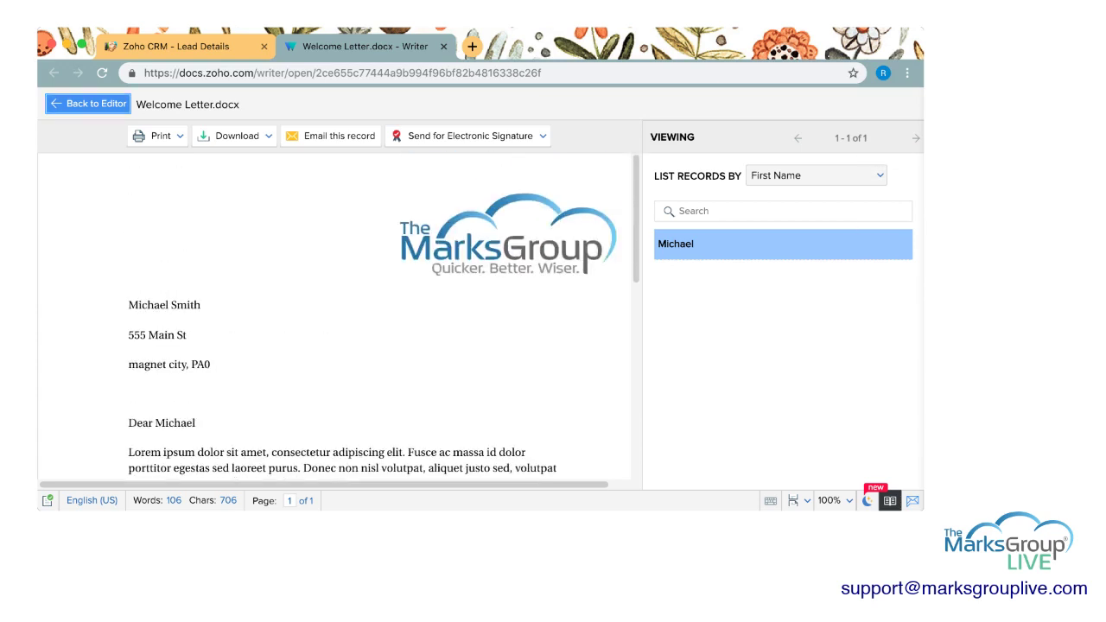
- Return from the merge preview to the editor and look over the template letter down to its closing
left_click(87, 103)
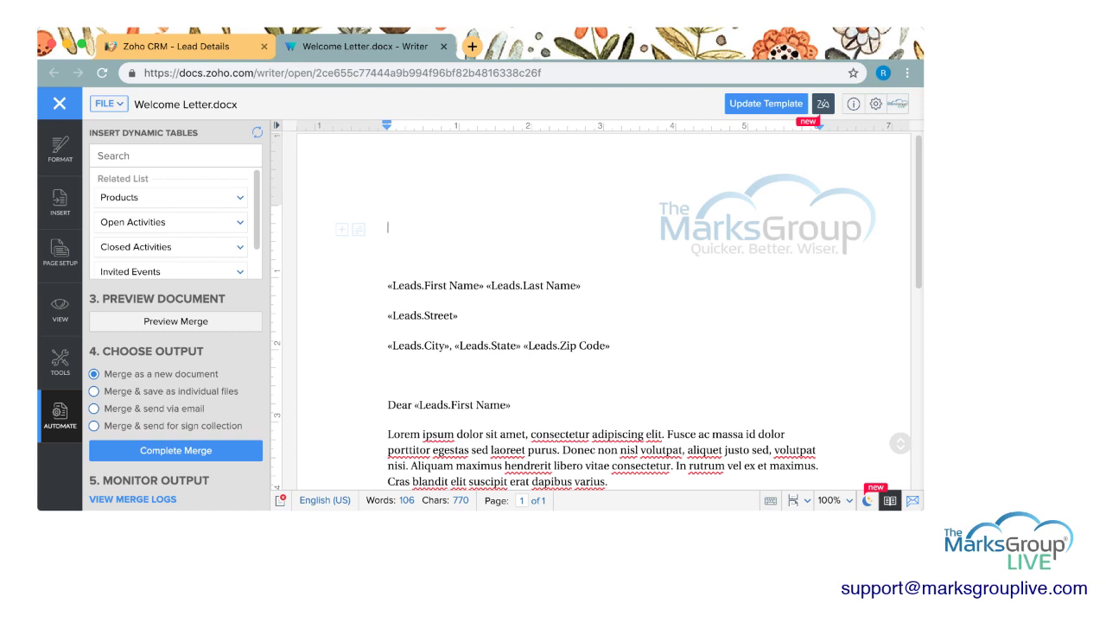
scroll(604, 312, "down", 3)
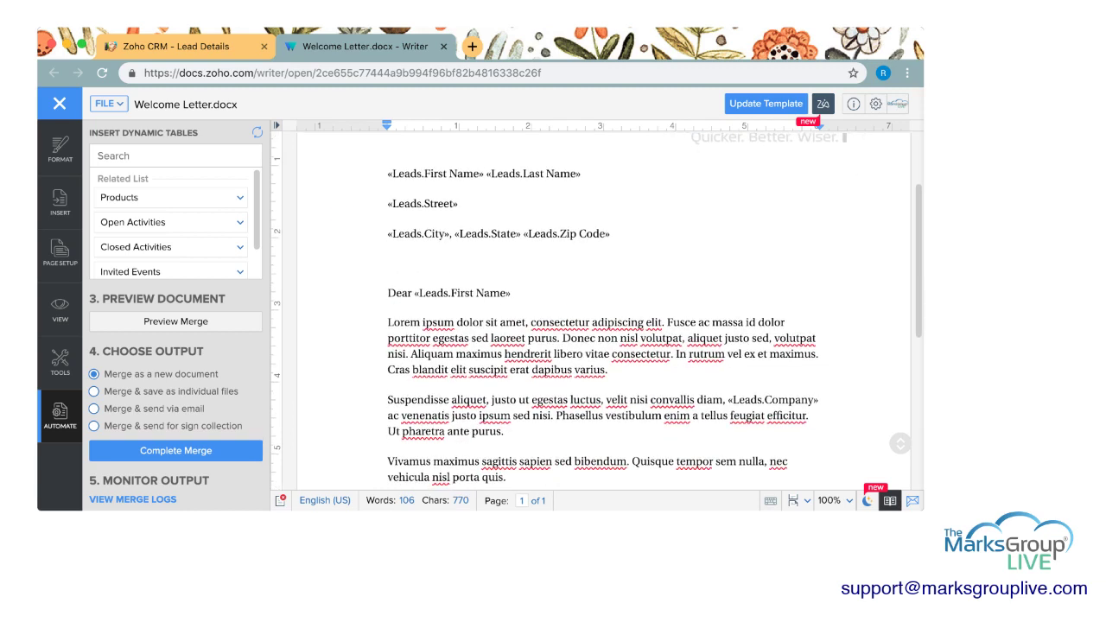
scroll(605, 311, "down", 6)
scroll(605, 311, "up", 10)
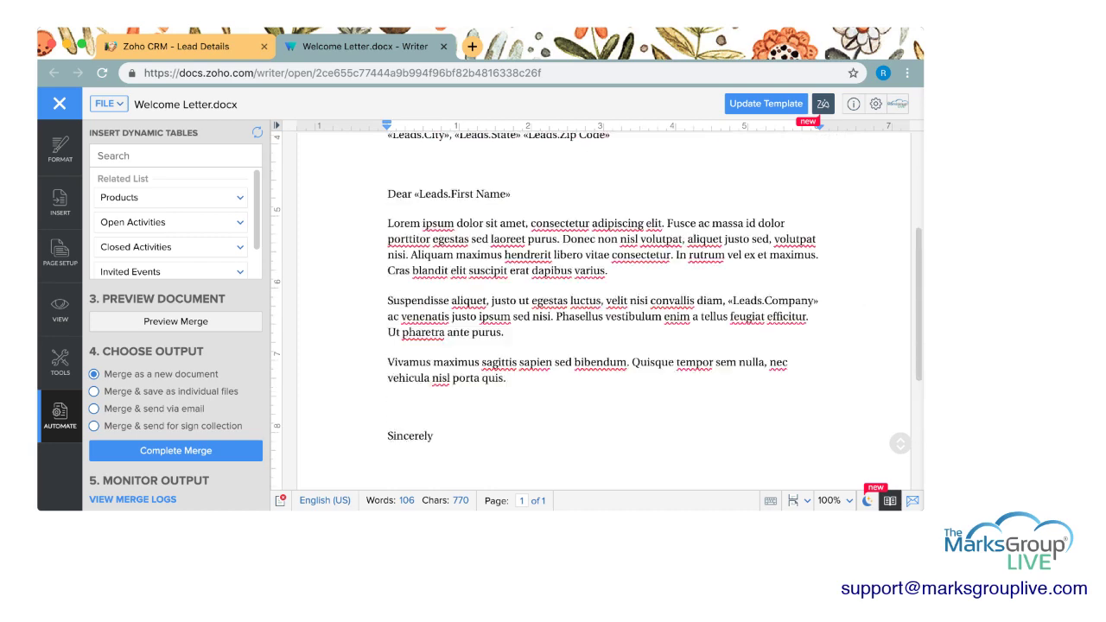